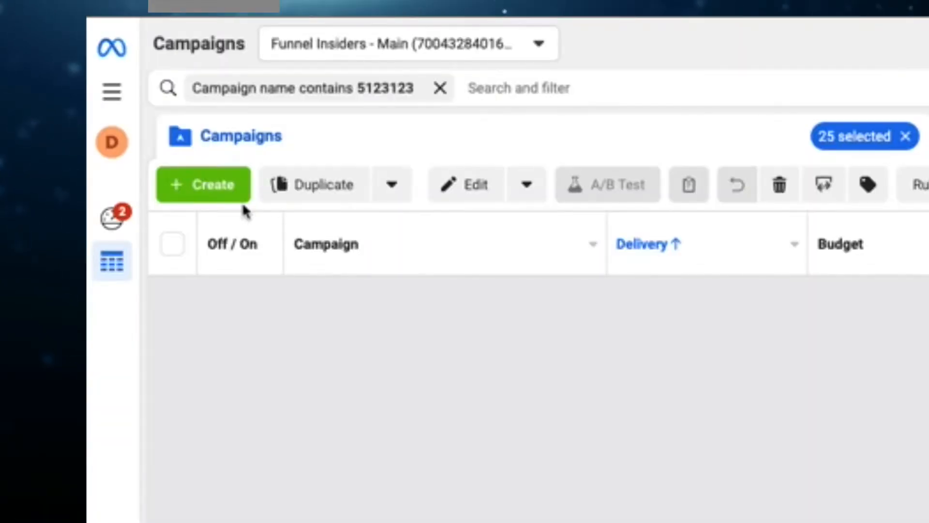
# Step: Create a new campaign with the Sales objective, keeping the Auction buying type
pyautogui.click(245, 199)
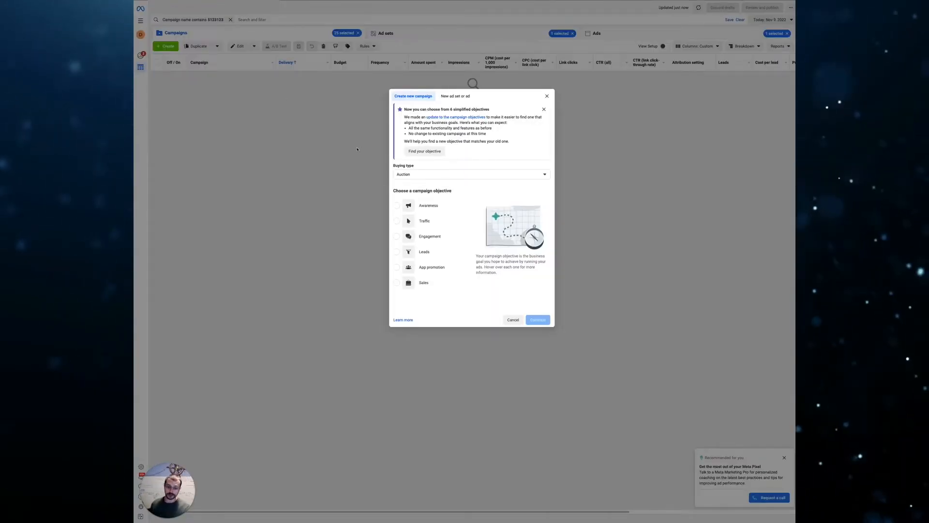
pyautogui.moveTo(416, 204)
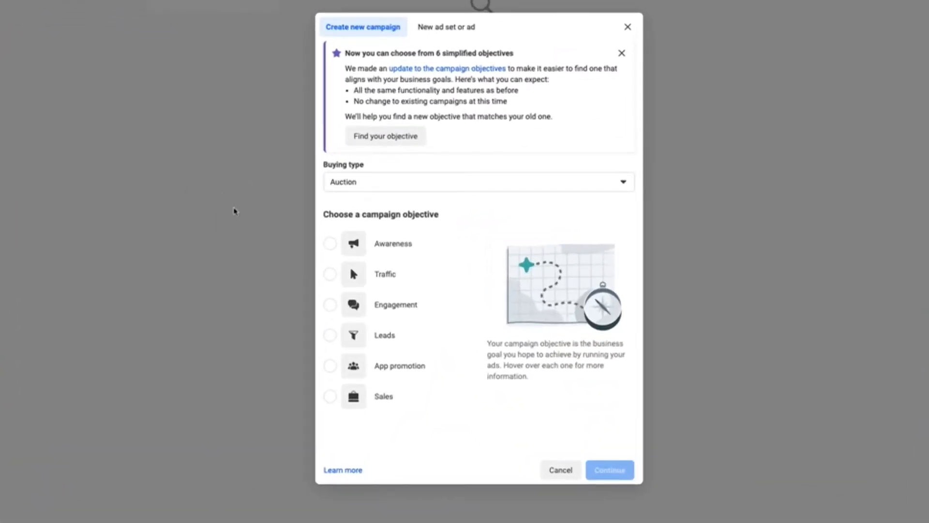
pyautogui.moveTo(371, 245)
pyautogui.moveTo(380, 397)
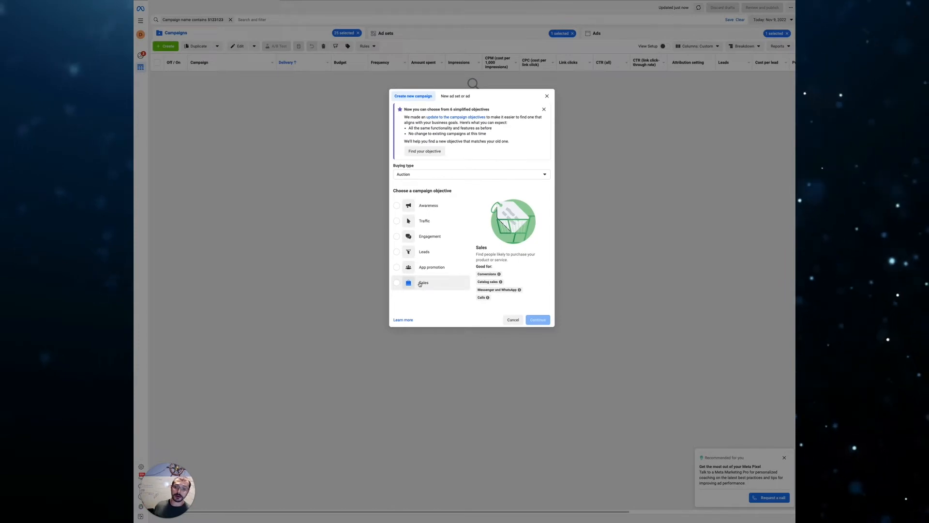
pyautogui.moveTo(425, 257)
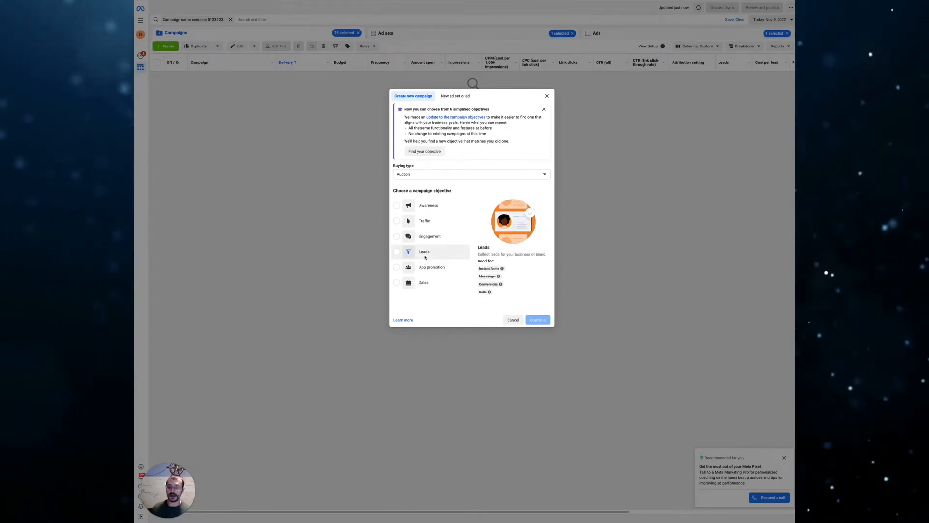
pyautogui.moveTo(426, 283)
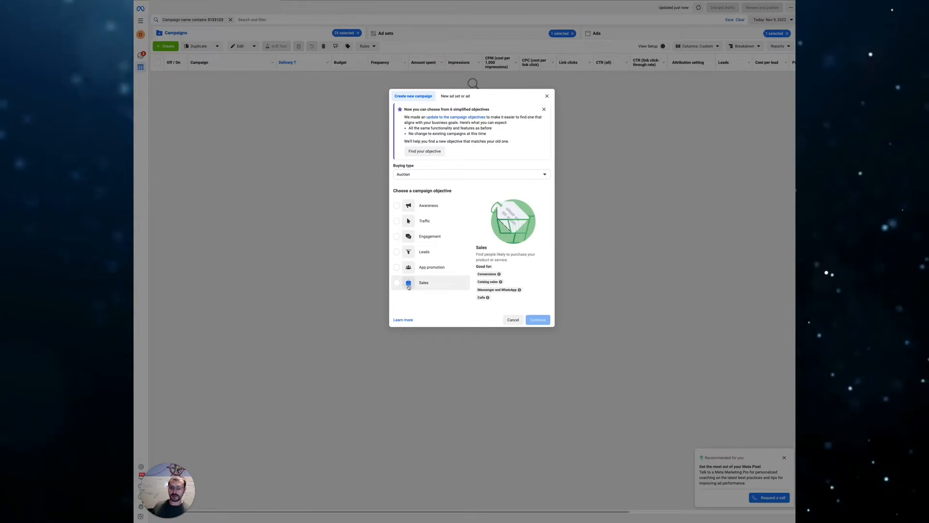
pyautogui.click(433, 284)
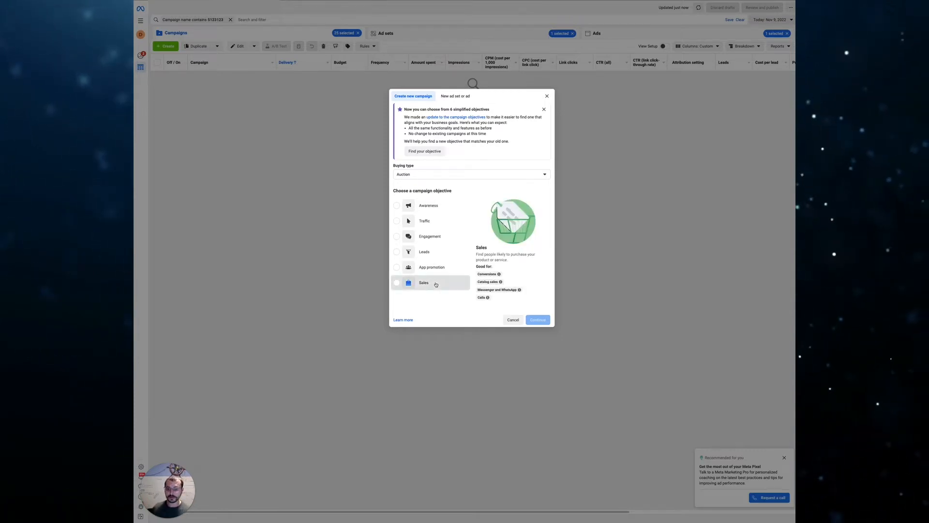
pyautogui.click(521, 316)
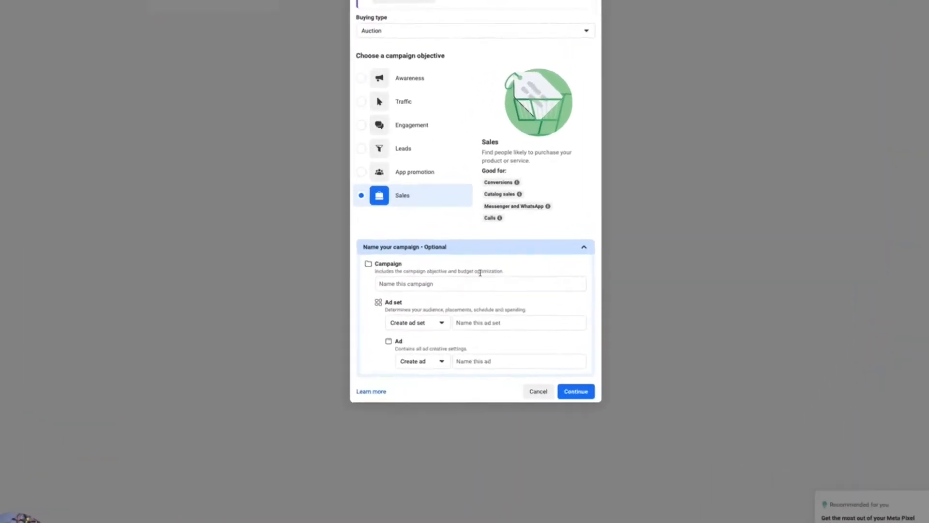
# Step: Name the campaign fi1-110922-yuvi-t-2165-video-broad-hvlc
pyautogui.click(471, 282)
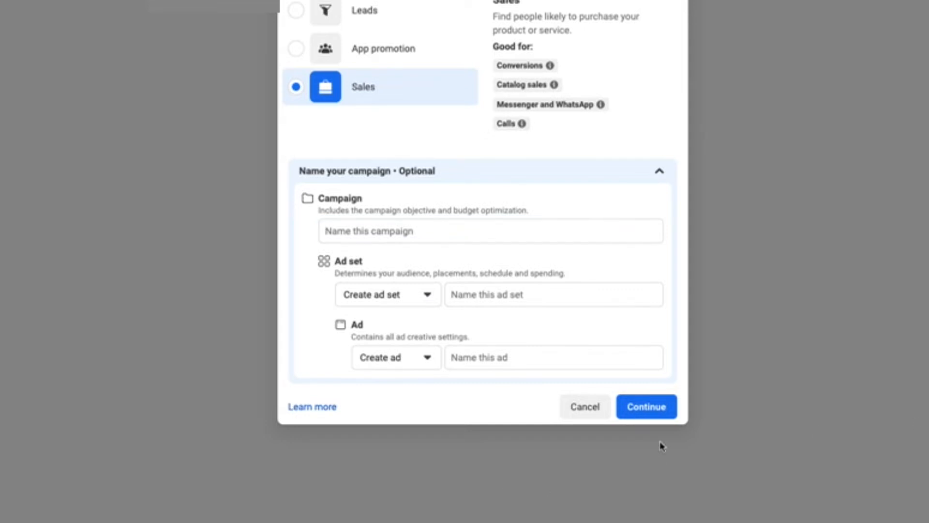
pyautogui.moveTo(502, 211); pyautogui.dragTo(498, 223)
pyautogui.click(485, 233)
pyautogui.write('fi1-102622-yuvi-t-2165-video-broad-hvlc')
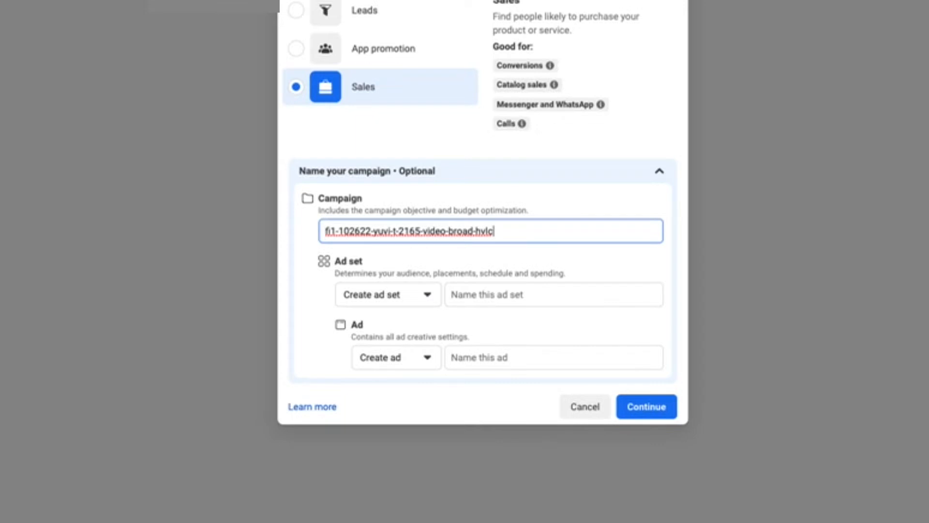
pyautogui.doubleClick(359, 228)
pyautogui.write('1109')
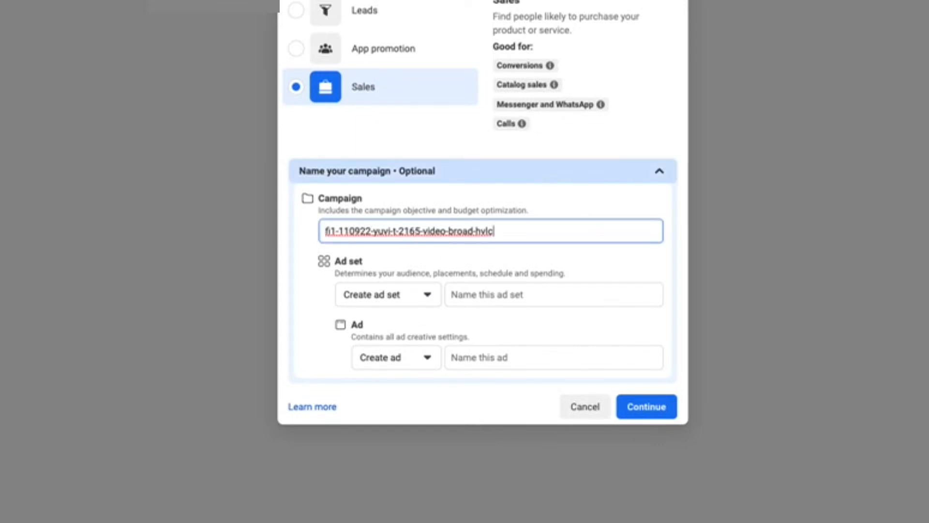
pyautogui.press('Tab')
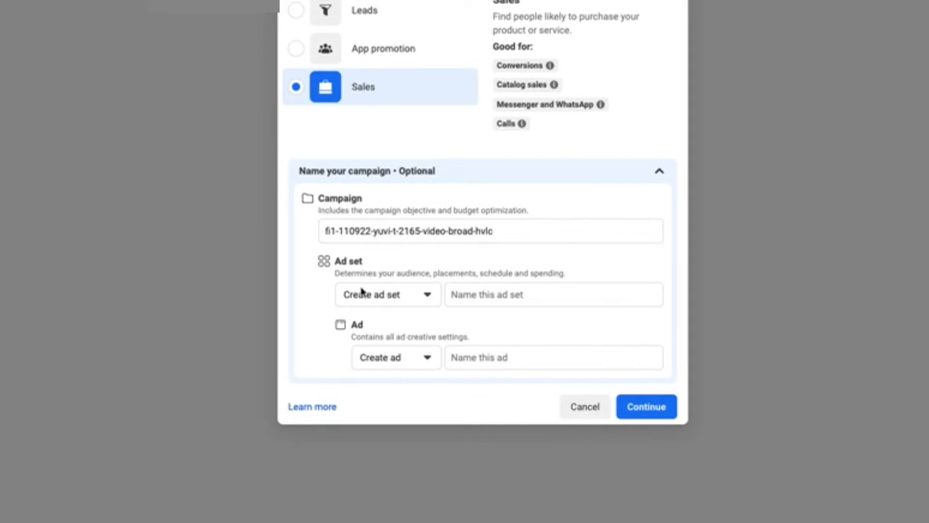
# Step: Name the ad set fi1-110922-yuvi-t-2165-video-broad-hvlc-advertorial
pyautogui.click(573, 292)
pyautogui.hotkey('ctrl', 'v')
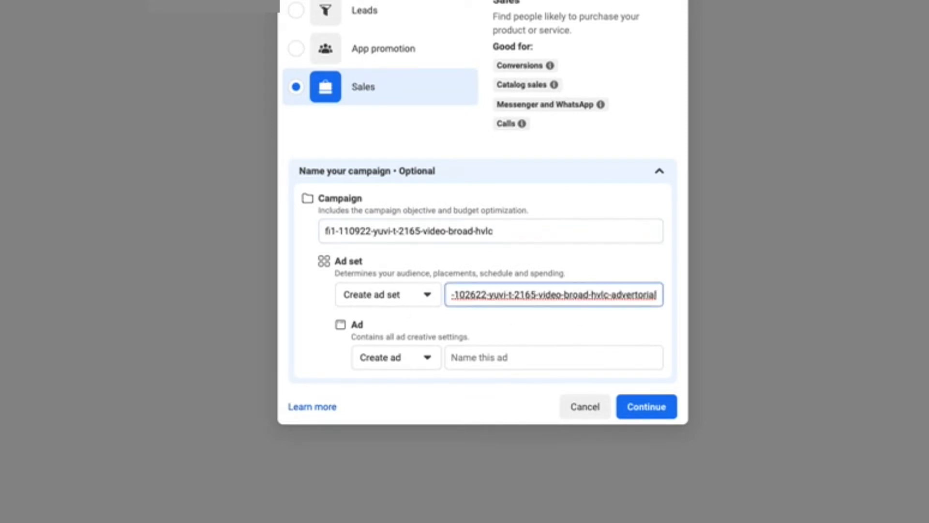
pyautogui.click(474, 287)
pyautogui.doubleClick(473, 296)
pyautogui.write('110922')
pyautogui.press('Tab')
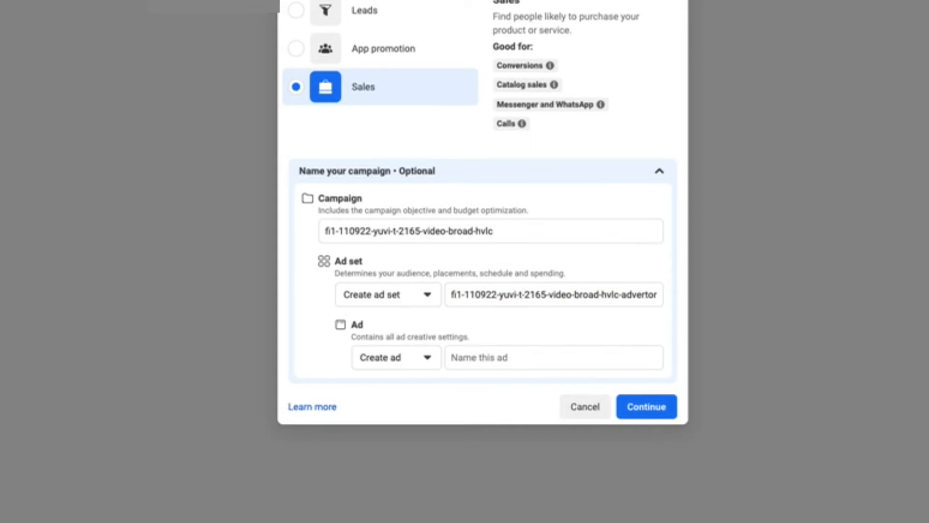
# Step: Name the ad by pasting the copied advertorial name and changing its date code to 110922
pyautogui.click(518, 357)
pyautogui.click(518, 357)
pyautogui.press('super+v')
pyautogui.press('Up')
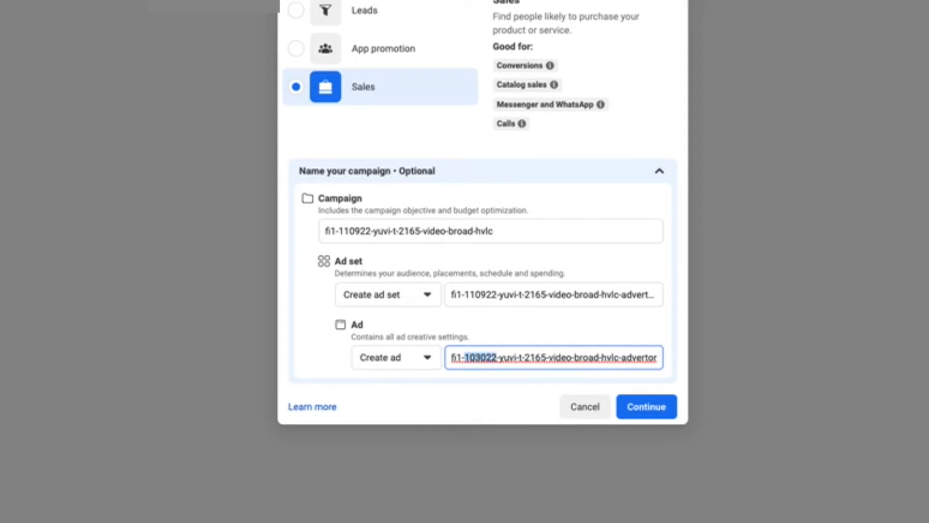
pyautogui.write('110922')
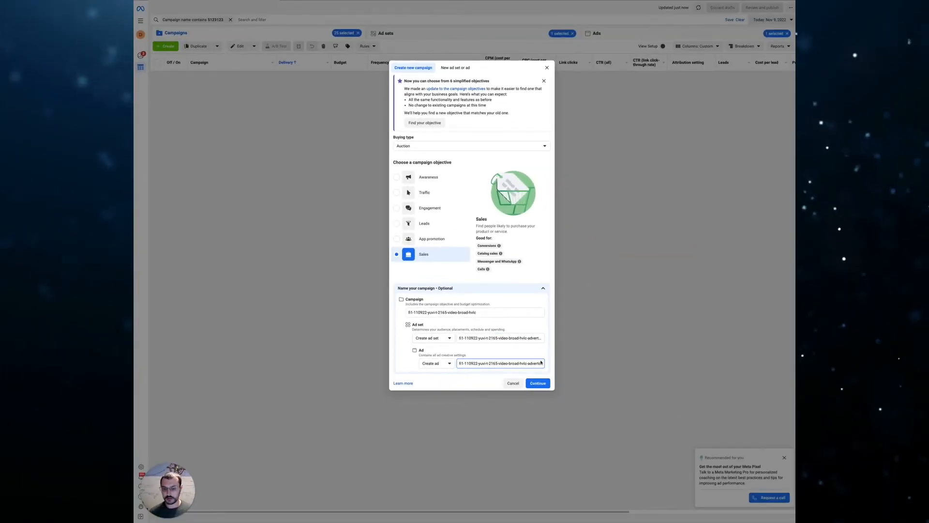
# Step: Submit the names and choose the Manual sales campaign setup for the new campaign
pyautogui.click(538, 382)
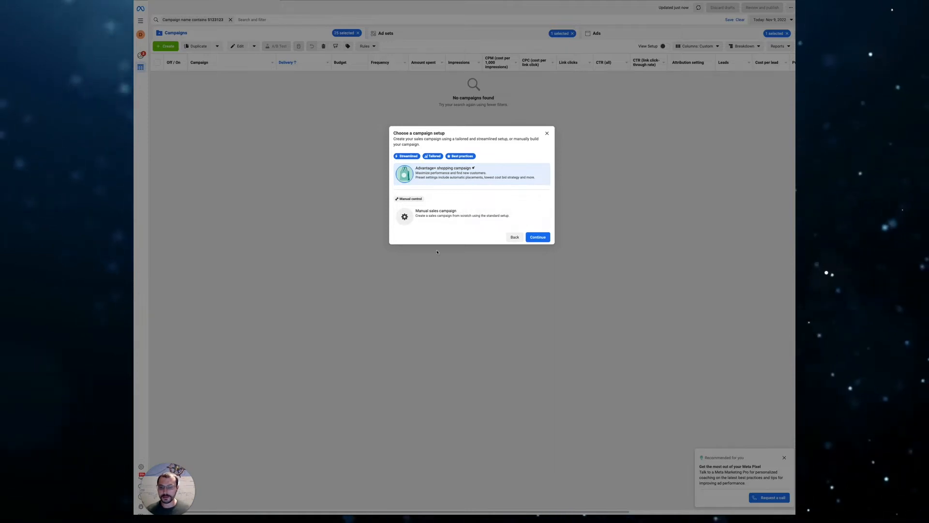
pyautogui.click(516, 218)
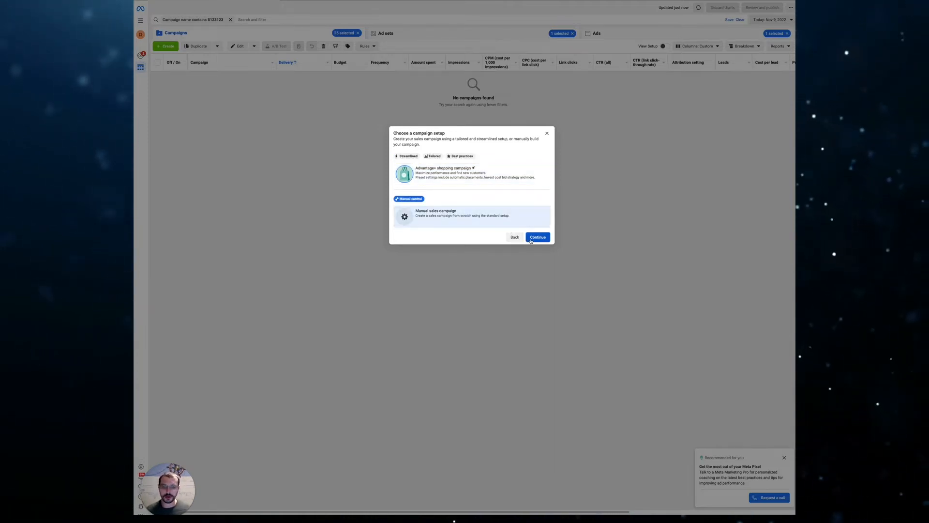
pyautogui.click(535, 237)
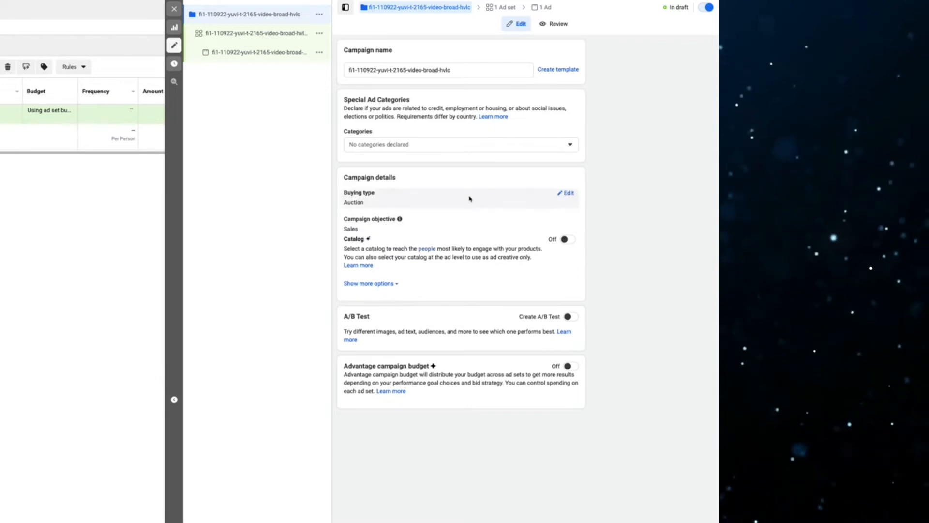
# Step: Examine the available buying types in the campaign details and leave Auction selected
pyautogui.click(564, 193)
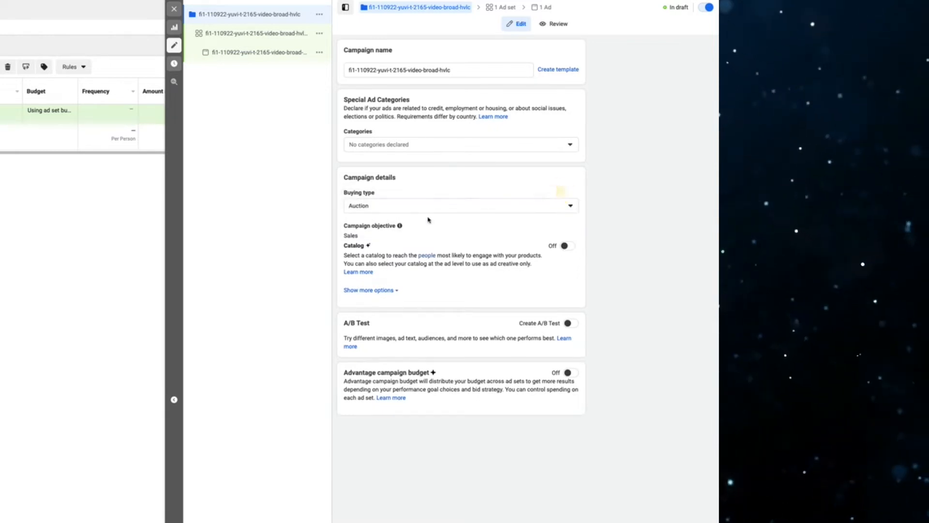
pyautogui.click(423, 205)
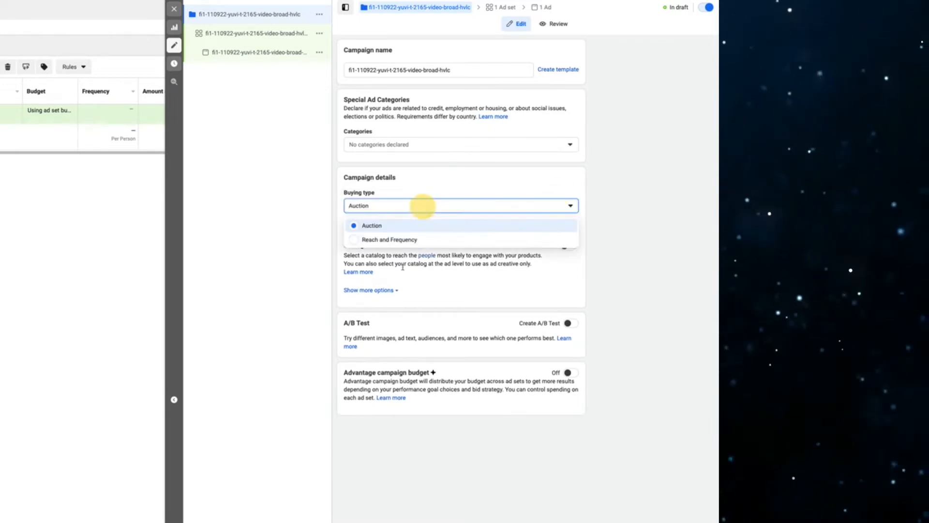
pyautogui.click(626, 207)
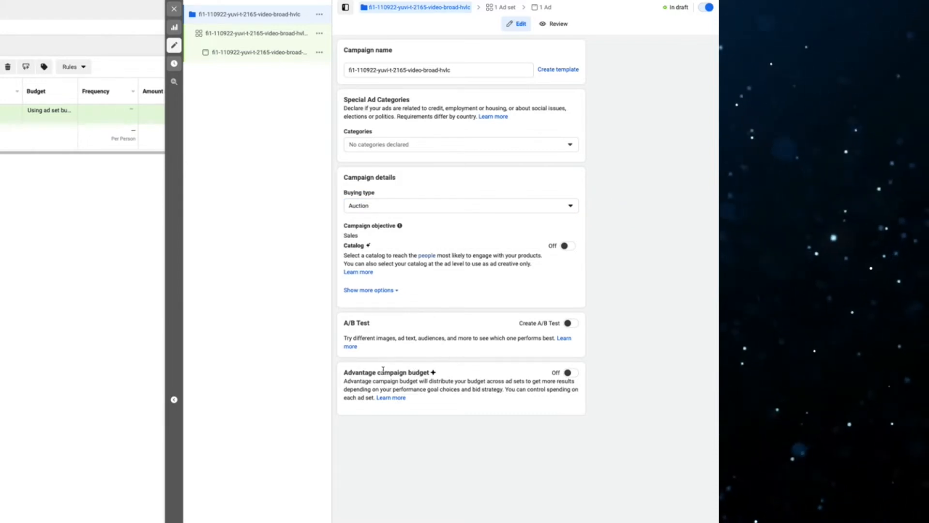
# Step: Turn on Advantage campaign budget and set a daily budget of $100
pyautogui.moveTo(385, 373); pyautogui.dragTo(496, 372)
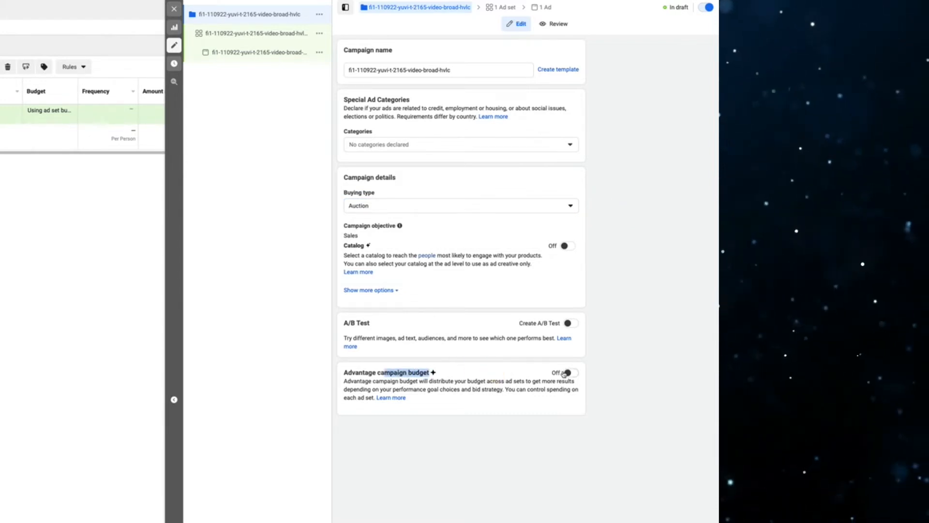
pyautogui.click(567, 374)
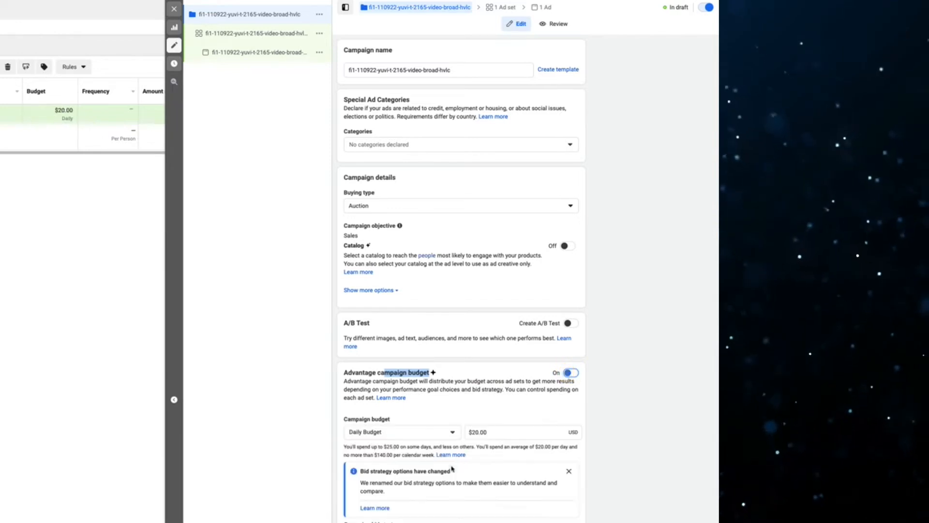
pyautogui.click(405, 432)
pyautogui.click(521, 436)
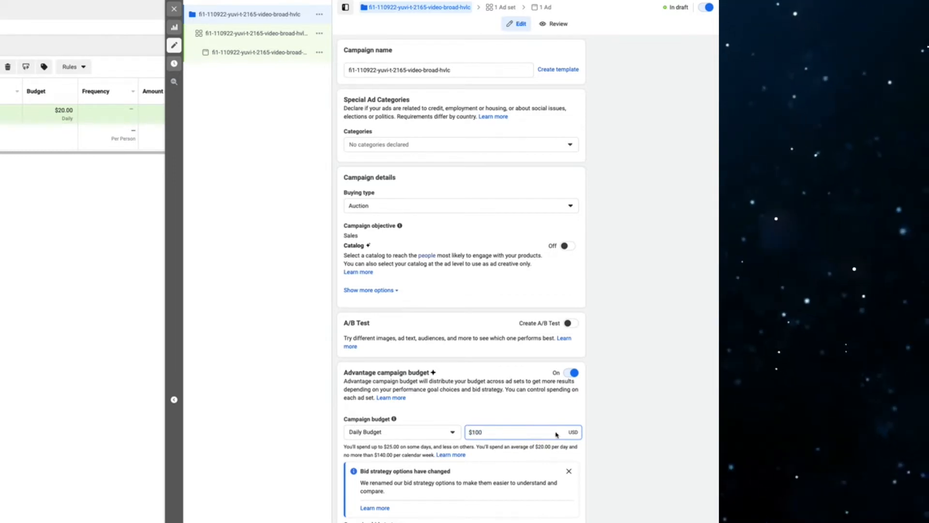
pyautogui.click(631, 478)
# Step: Choose Highest volume as the campaign bid strategy and expand the extra options for the budget and campaign details
pyautogui.click(375, 499)
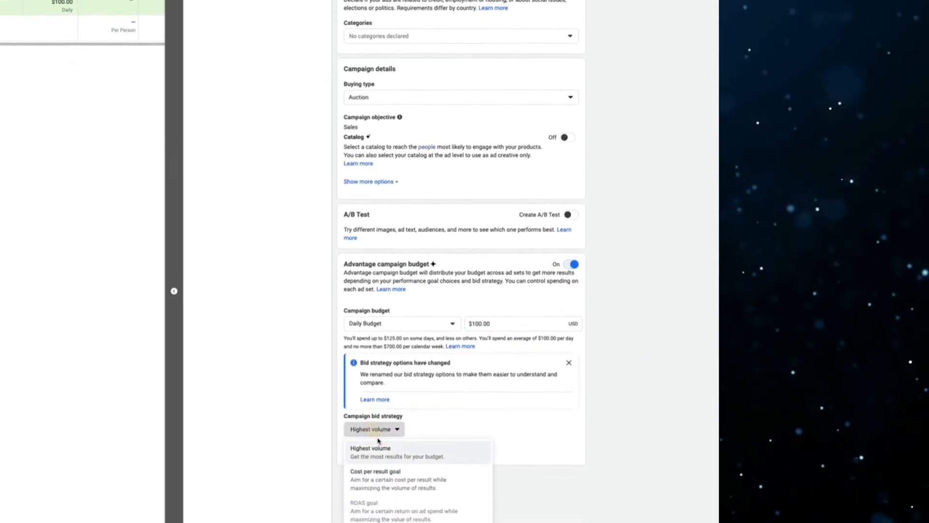
pyautogui.scroll(-1, 401, 479)
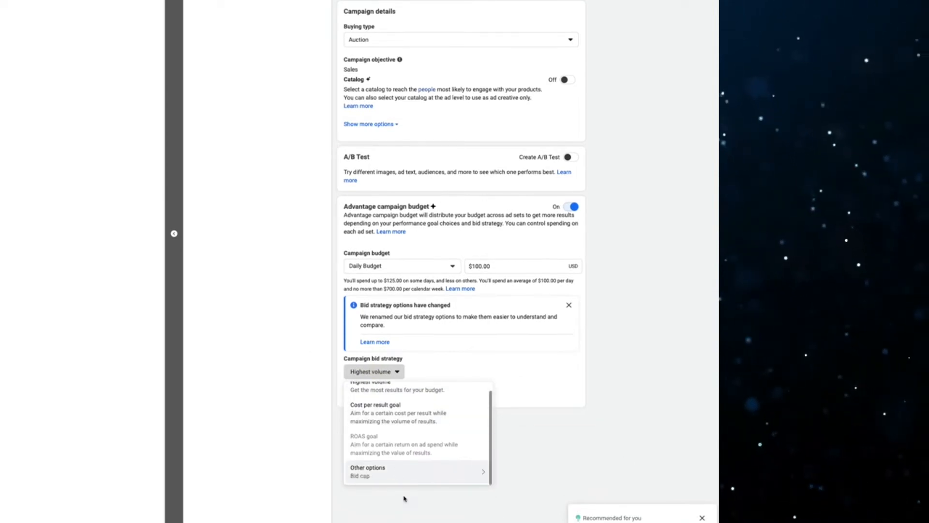
pyautogui.scroll(1, 397, 401)
pyautogui.click(409, 395)
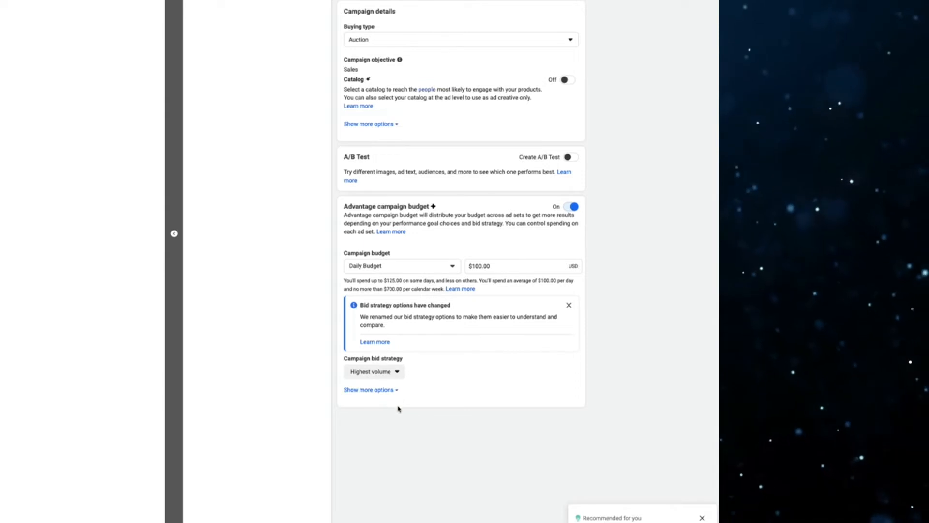
pyautogui.click(352, 390)
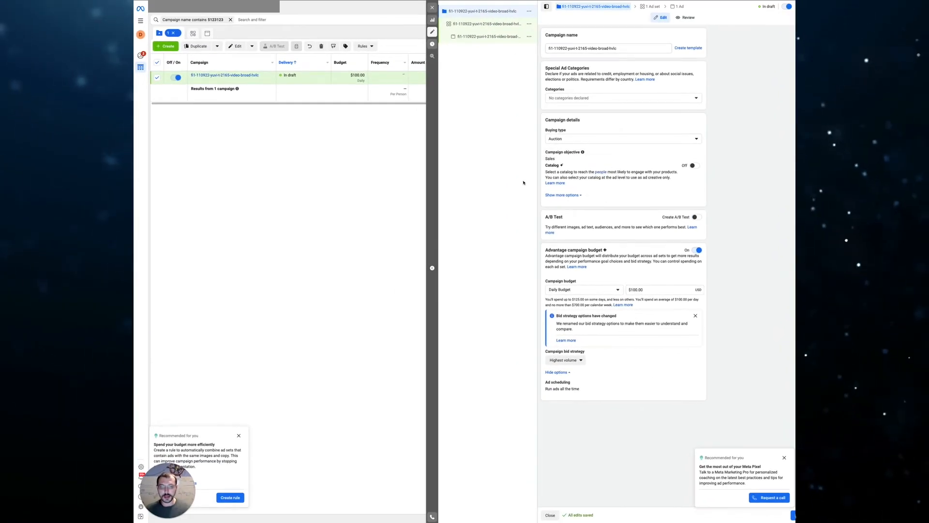
pyautogui.click(564, 194)
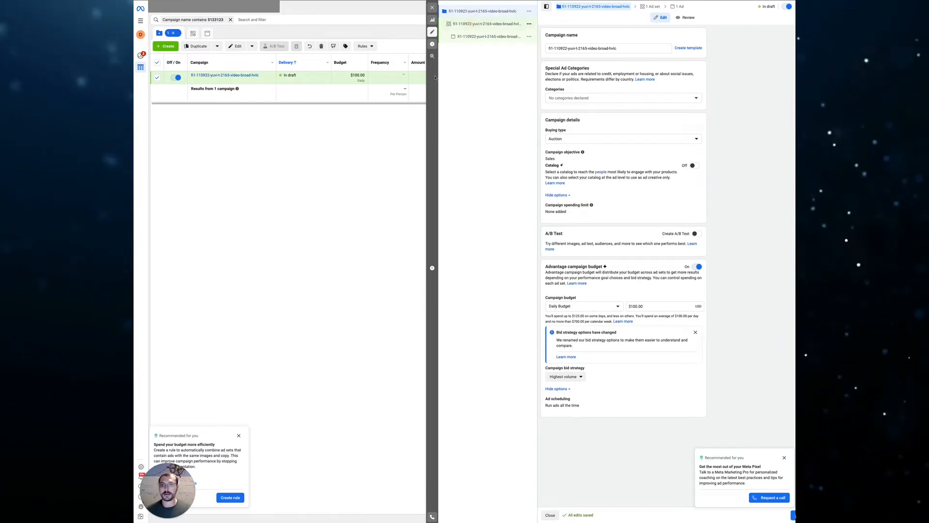
# Step: Open the ad set settings and keep Website as the conversion location and Maximize number of conversions as the performance goal
pyautogui.click(475, 24)
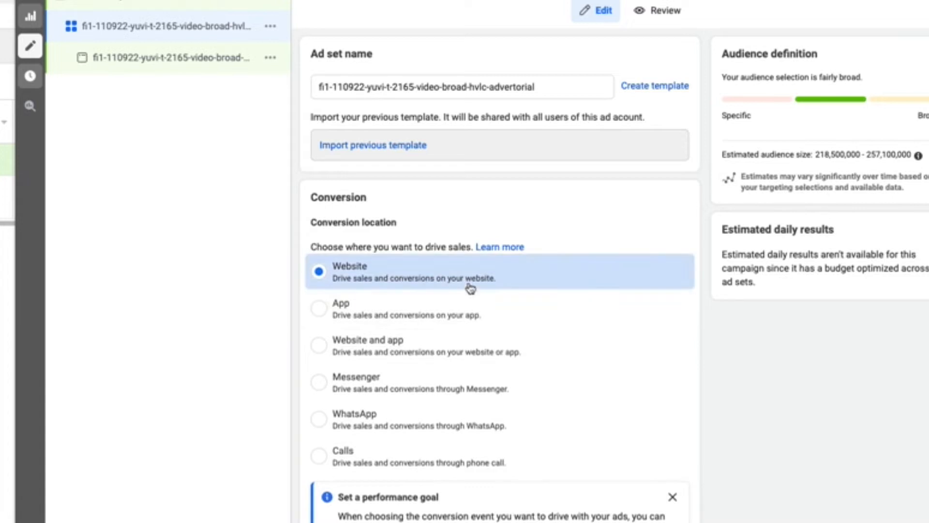
pyautogui.scroll(-1, 133, 77)
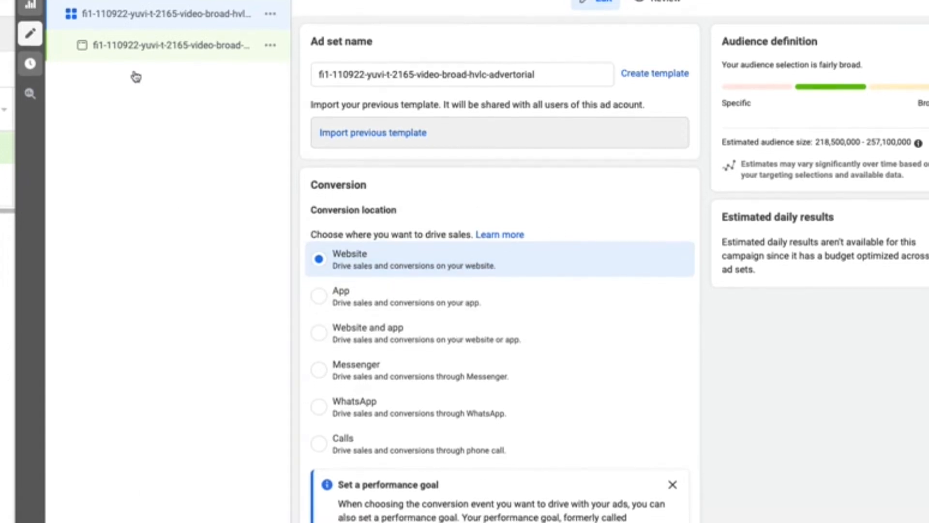
pyautogui.scroll(-3, 112, 232)
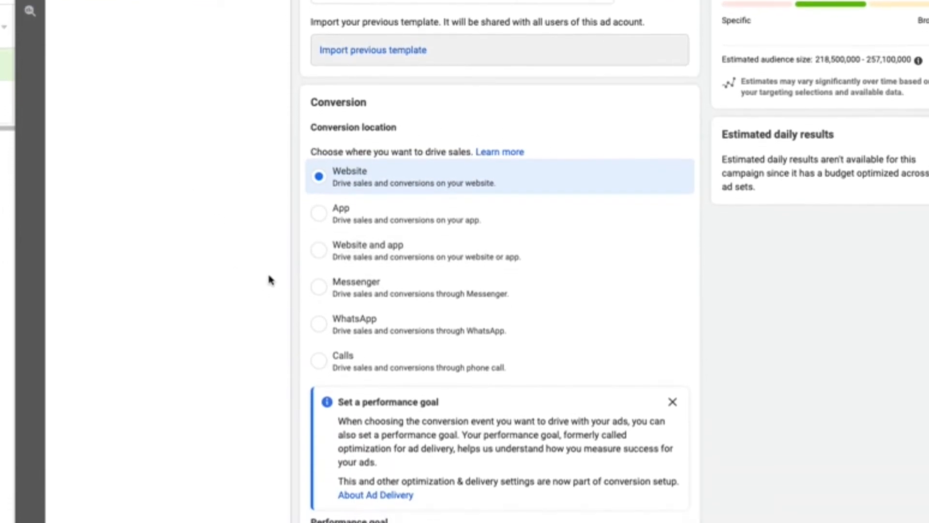
pyautogui.scroll(-3, 269, 383)
pyautogui.click(387, 482)
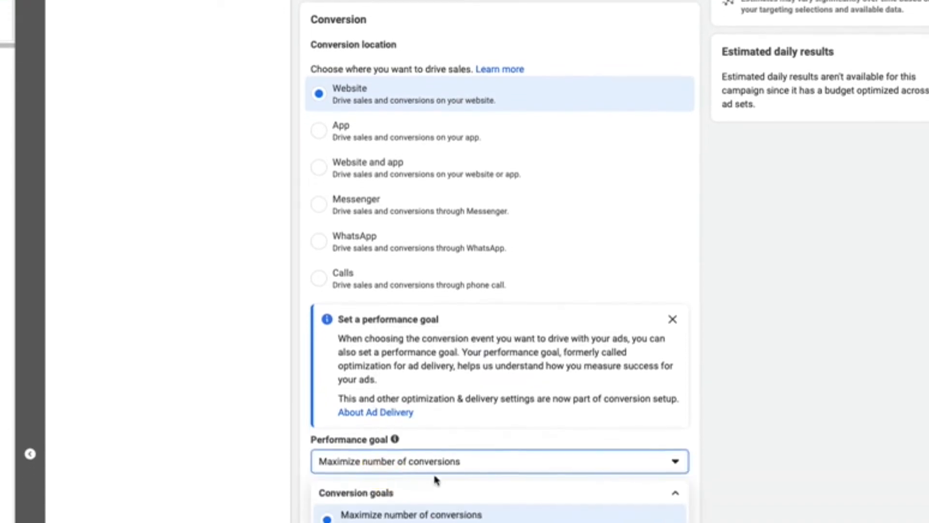
pyautogui.scroll(-3, 384, 508)
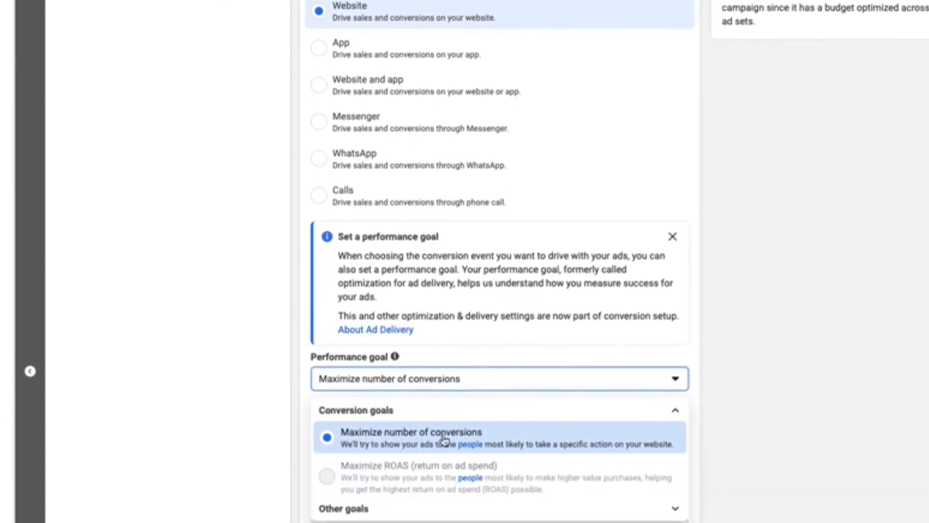
pyautogui.scroll(-3, 412, 438)
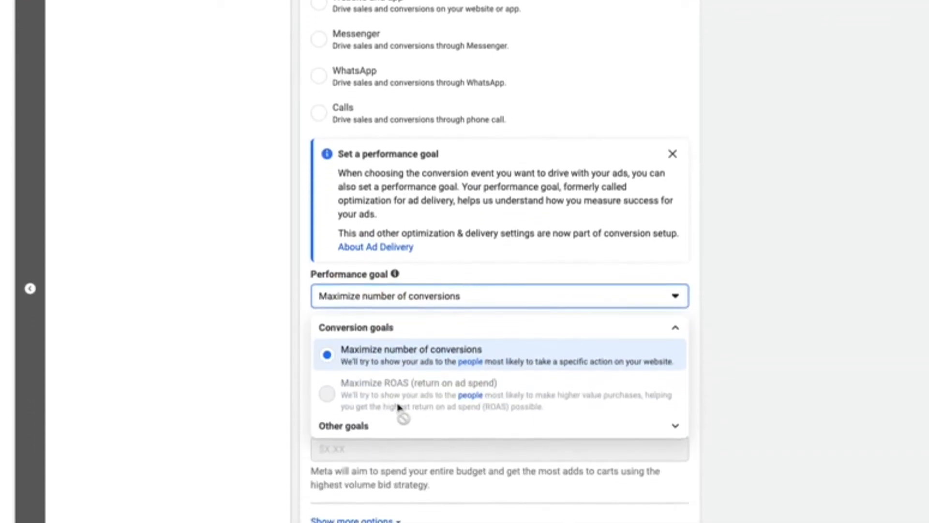
pyautogui.scroll(-2, 409, 383)
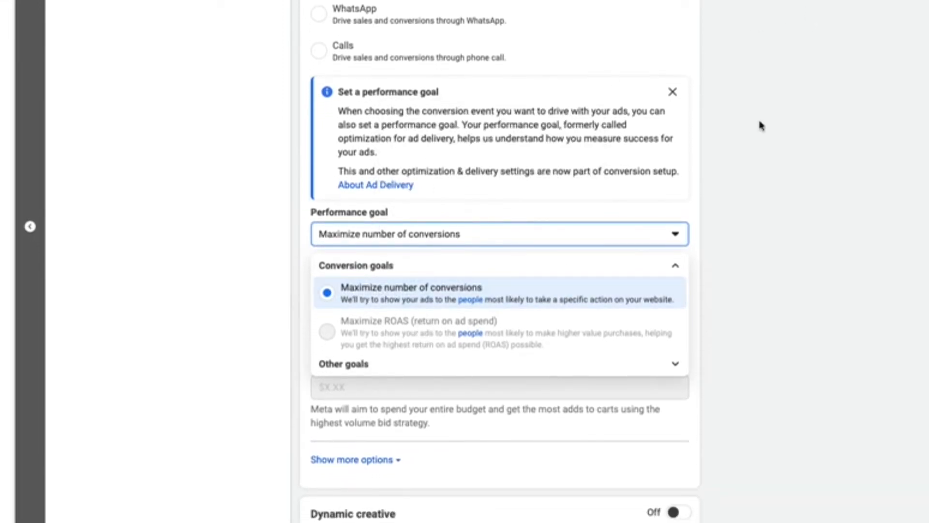
pyautogui.click(760, 85)
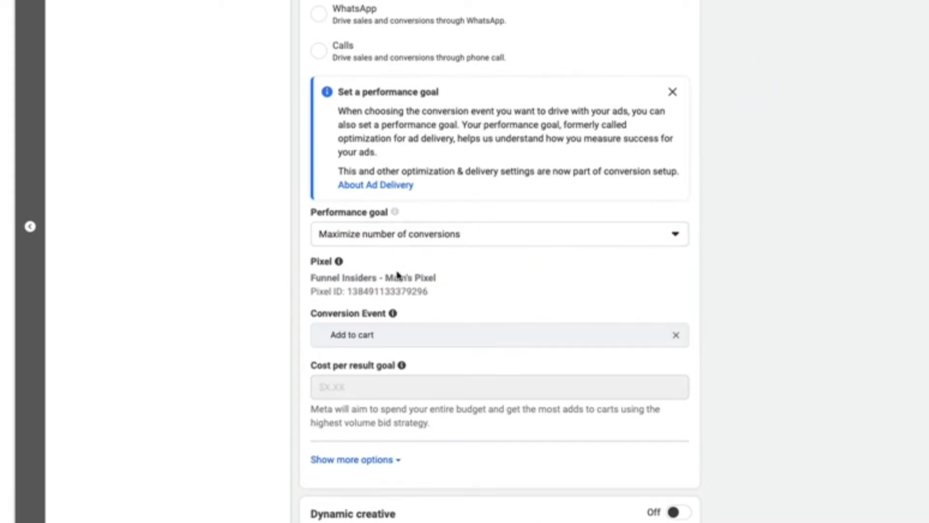
# Step: Change the ad set's conversion event to Purchase
pyautogui.scroll(-3, 356, 296)
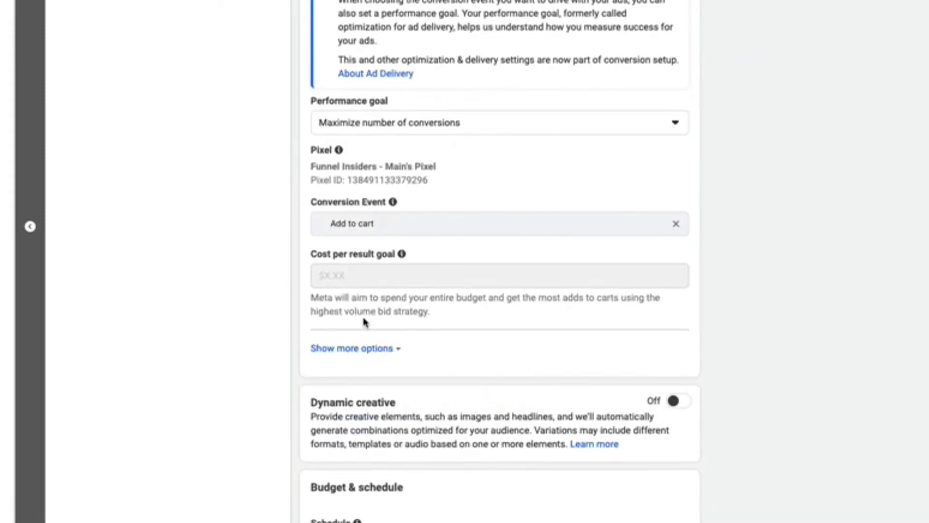
pyautogui.click(411, 216)
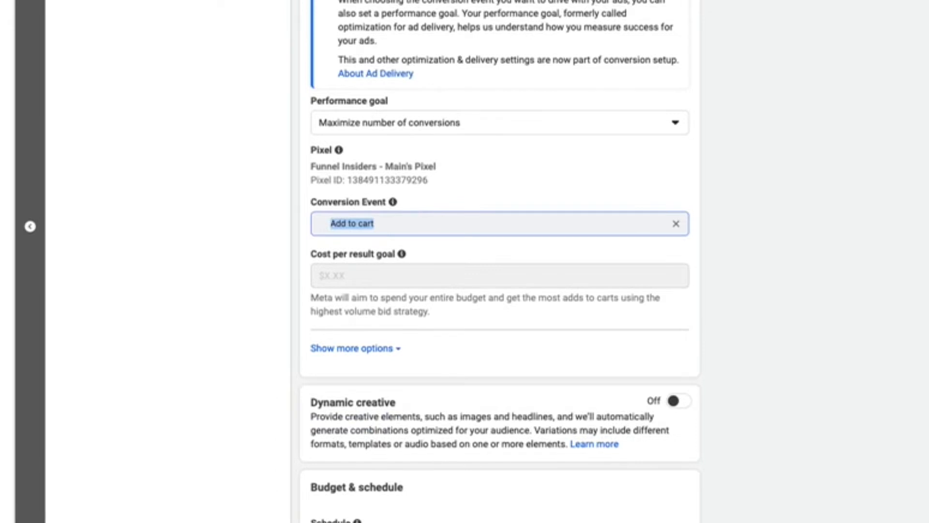
pyautogui.write('purchase')
pyautogui.click(366, 274)
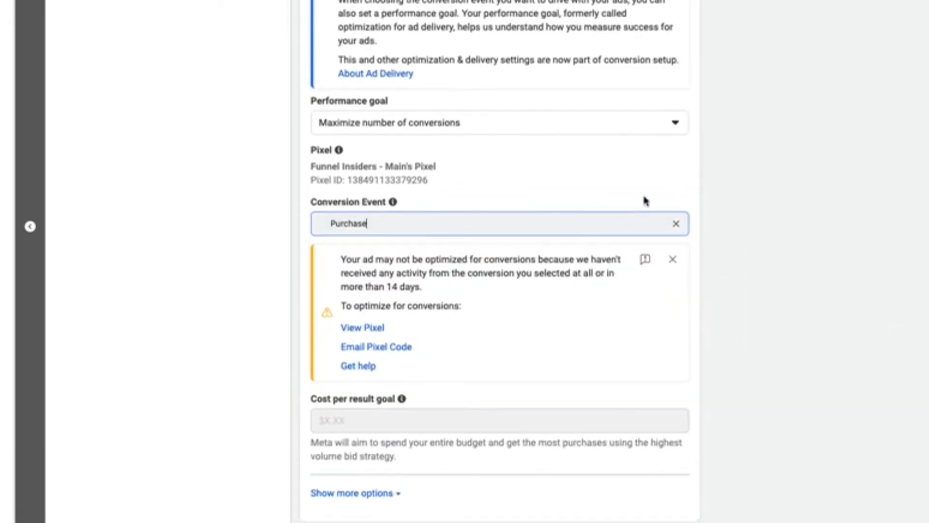
pyautogui.click(774, 273)
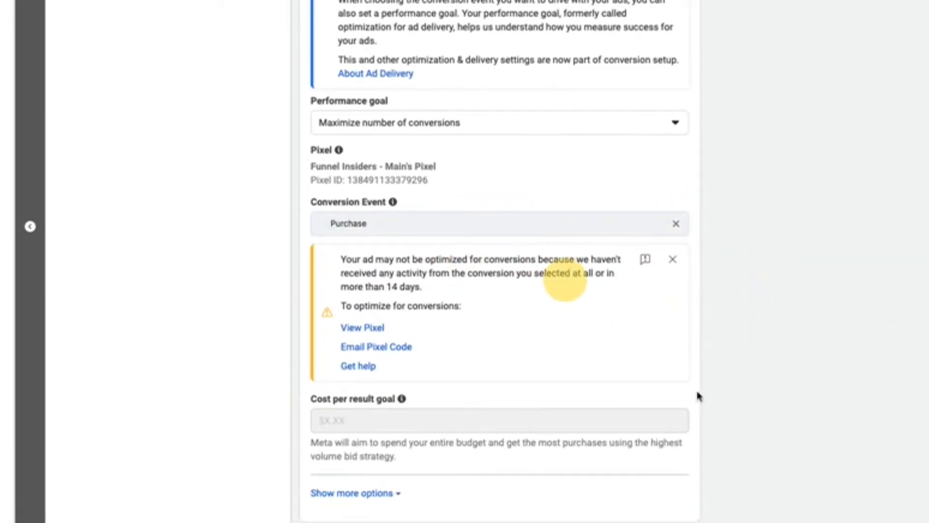
pyautogui.moveTo(448, 265); pyautogui.dragTo(655, 307)
pyautogui.click(723, 270)
# Step: Expand the extra conversion options and set the attribution setting to 1-day click
pyautogui.scroll(-6, 532, 324)
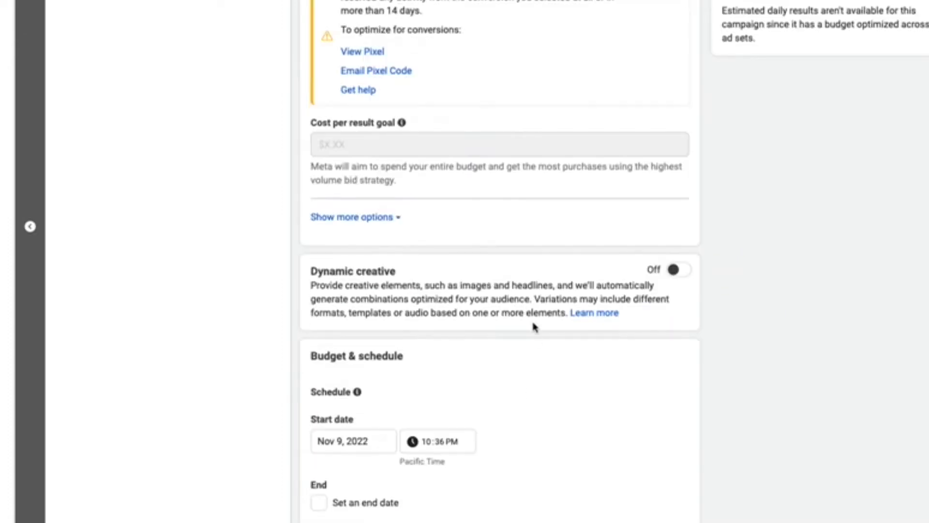
pyautogui.scroll(-6, 703, 130)
pyautogui.scroll(7, 508, 156)
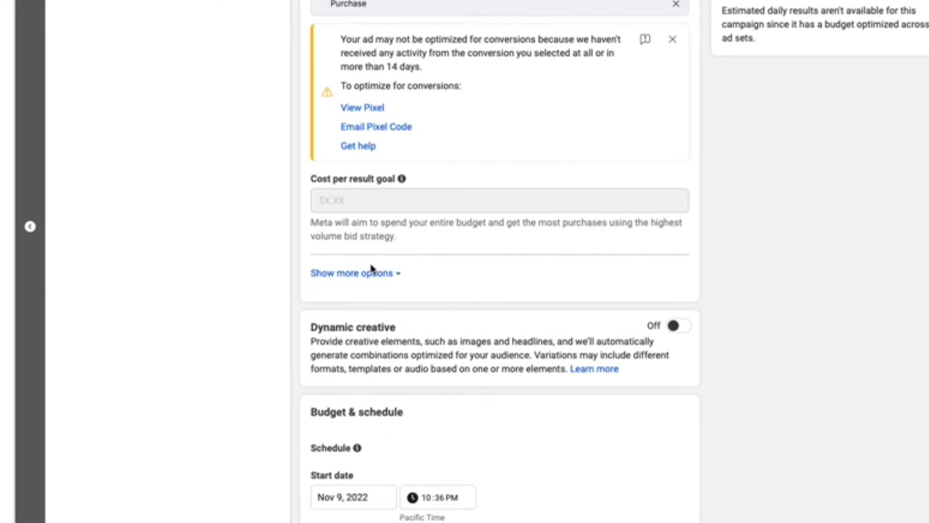
pyautogui.click(372, 271)
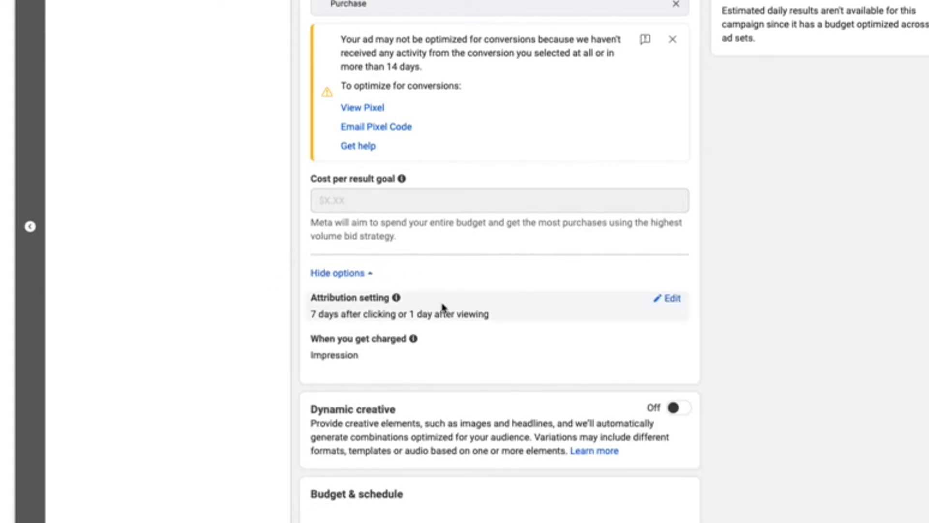
pyautogui.click(661, 299)
pyautogui.click(379, 320)
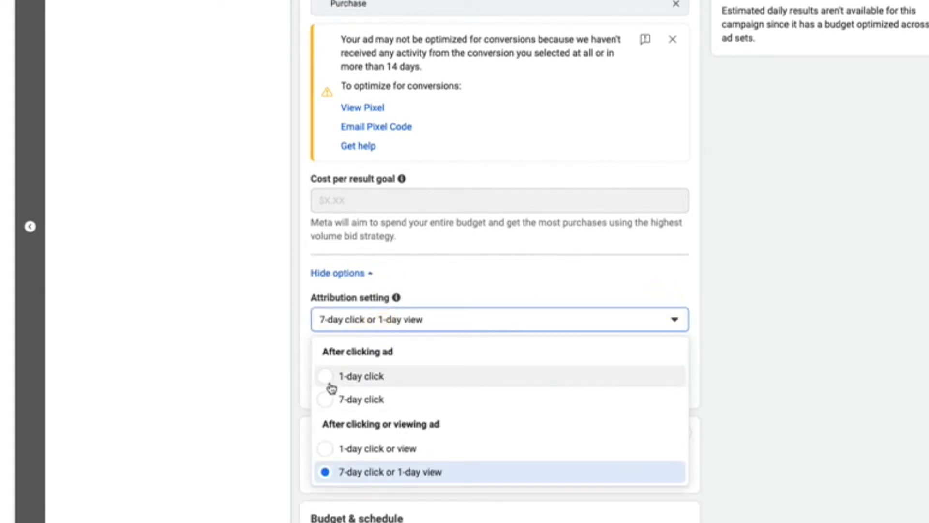
pyautogui.click(331, 380)
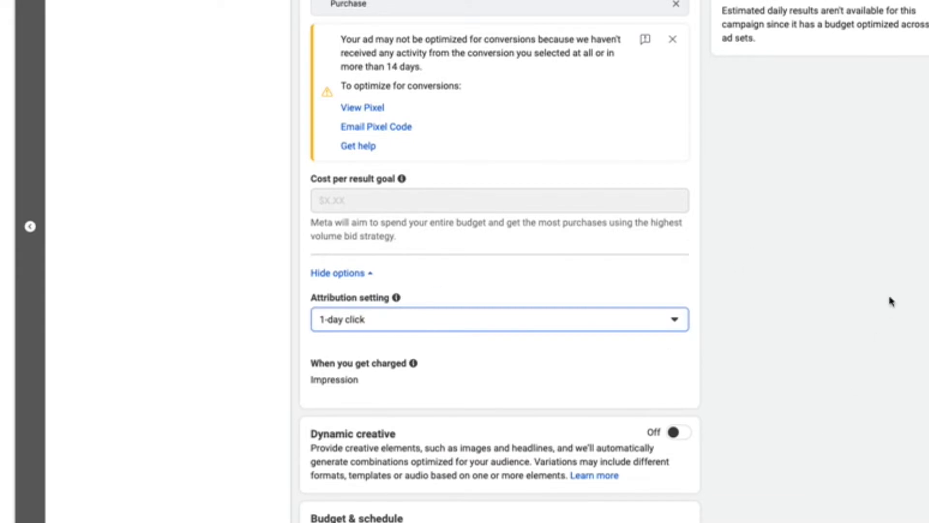
pyautogui.click(693, 265)
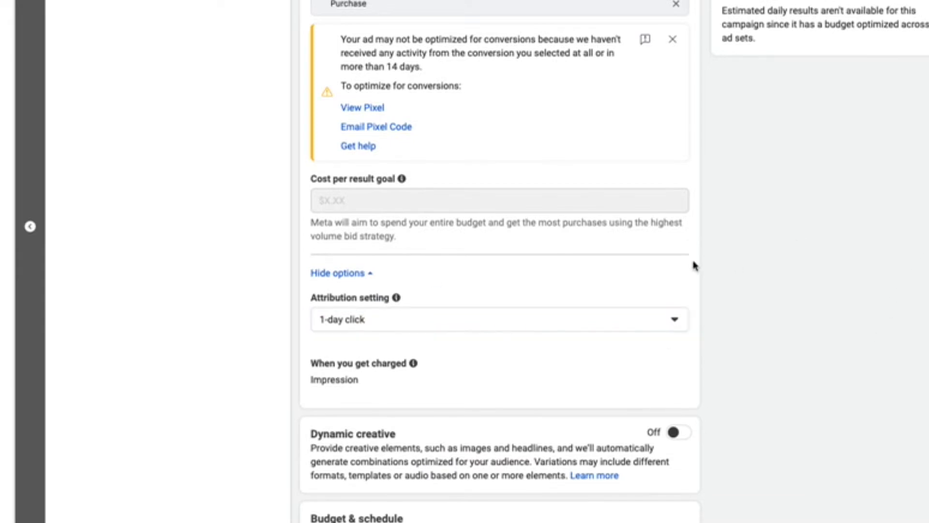
pyautogui.click(400, 313)
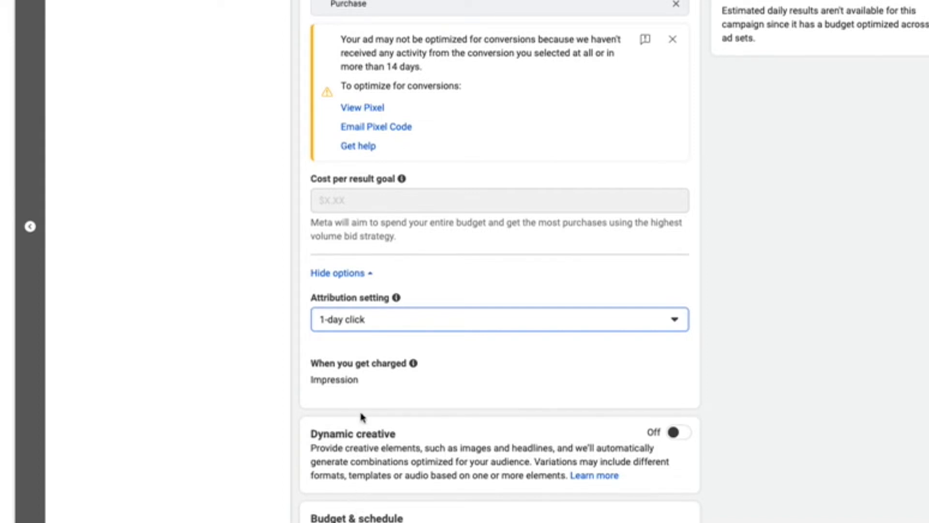
# Step: Examine the Dynamic creative setting and the ad set's schedule and spend limit options without changing them
pyautogui.scroll(-3, 658, 407)
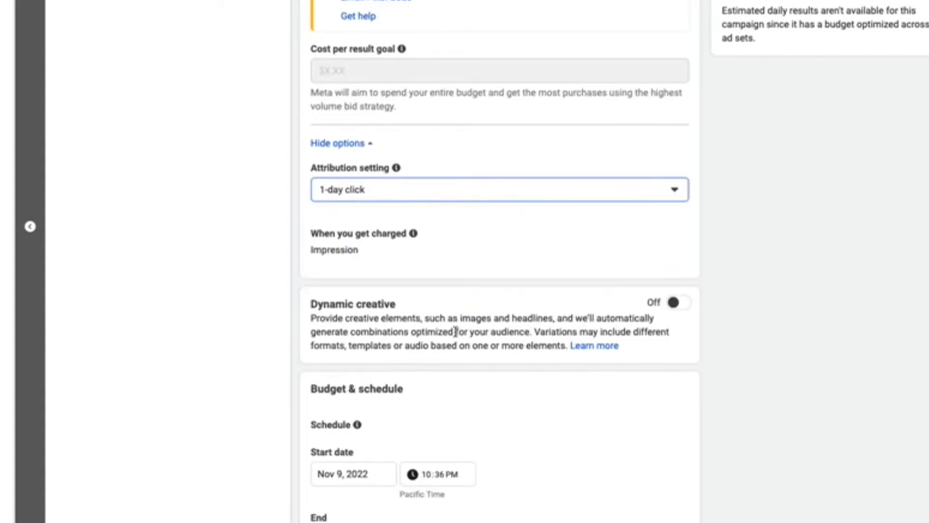
pyautogui.scroll(-1, 455, 328)
pyautogui.scroll(-1, 463, 325)
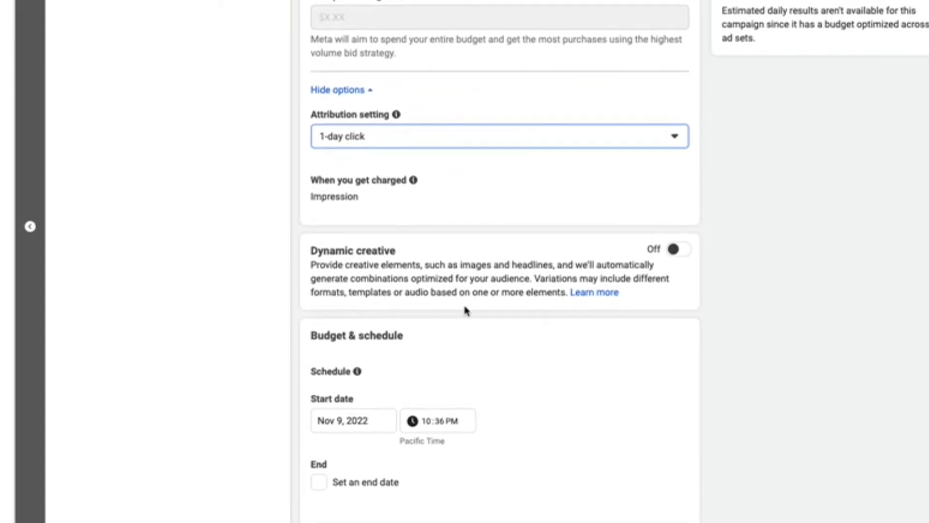
pyautogui.scroll(-1, 451, 279)
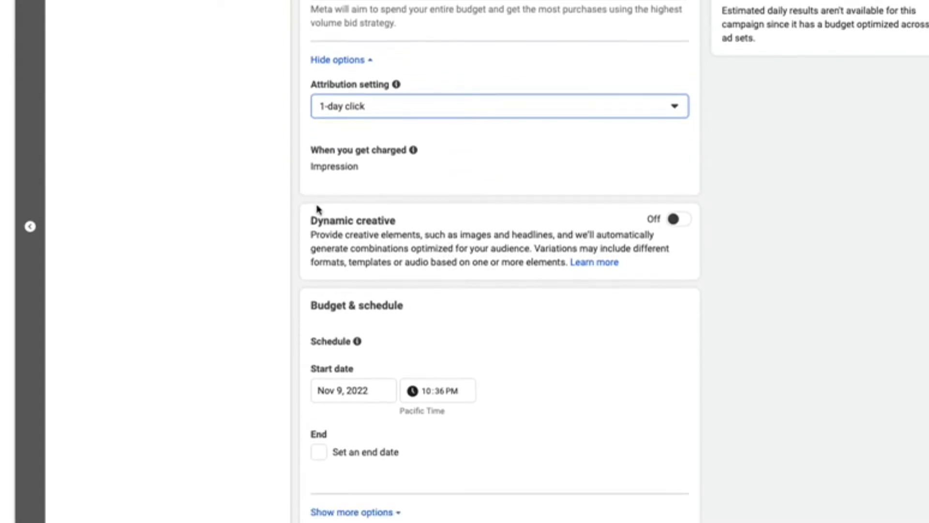
pyautogui.moveTo(318, 209); pyautogui.dragTo(589, 210)
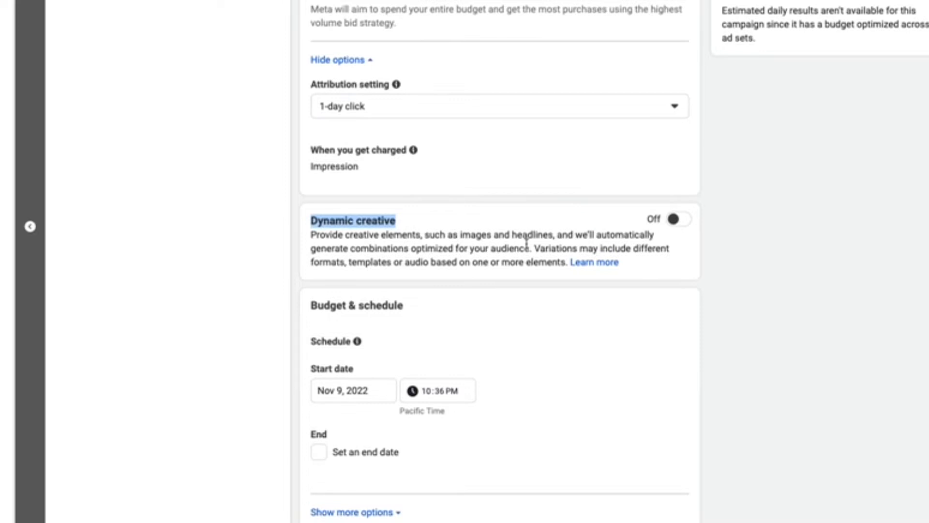
pyautogui.moveTo(527, 245); pyautogui.dragTo(686, 225)
pyautogui.click(757, 217)
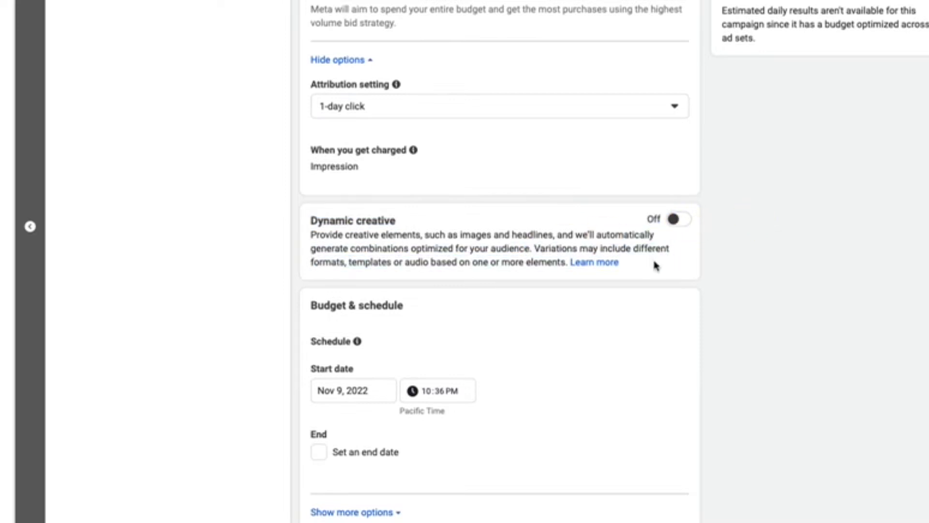
pyautogui.scroll(-3, 654, 265)
pyautogui.scroll(-5, 609, 249)
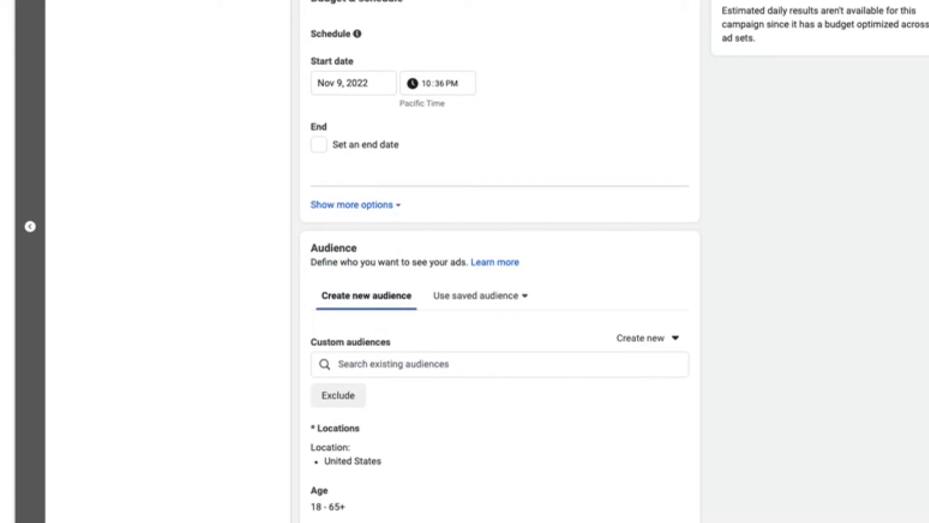
pyautogui.click(375, 204)
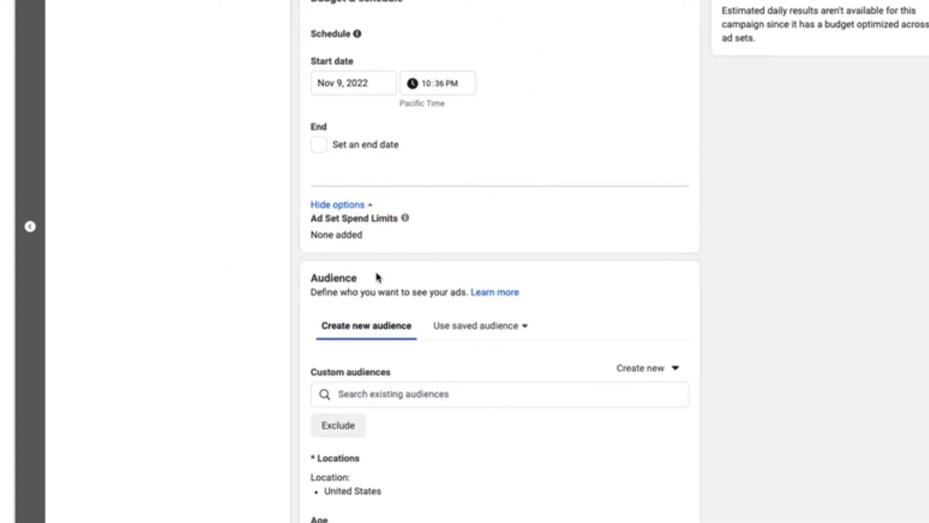
# Step: Exclude the website custom audience FI | Purchase | 180D from the ad set's audience
pyautogui.scroll(-5, 378, 277)
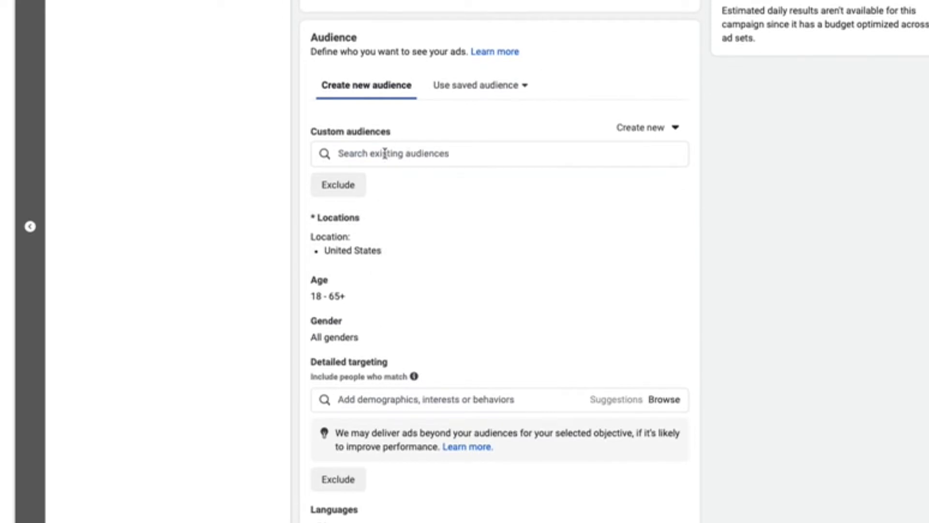
pyautogui.click(338, 185)
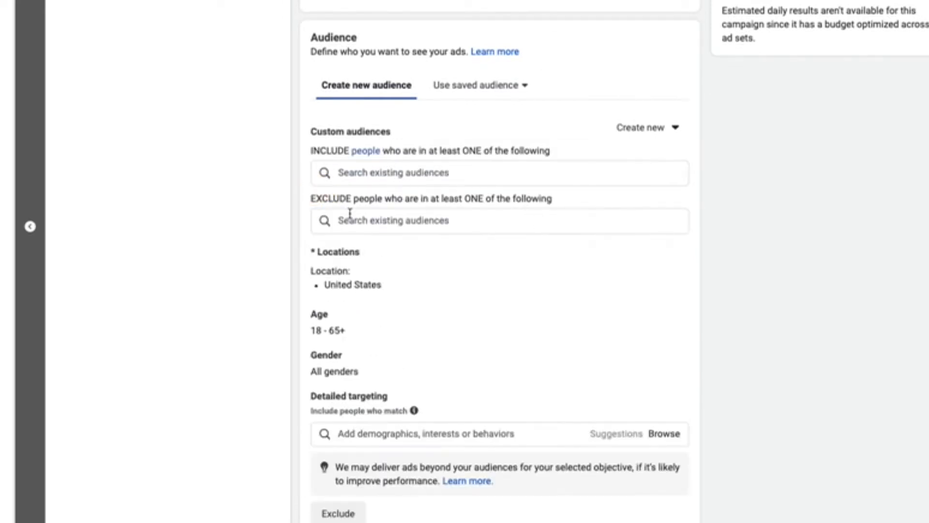
pyautogui.click(349, 215)
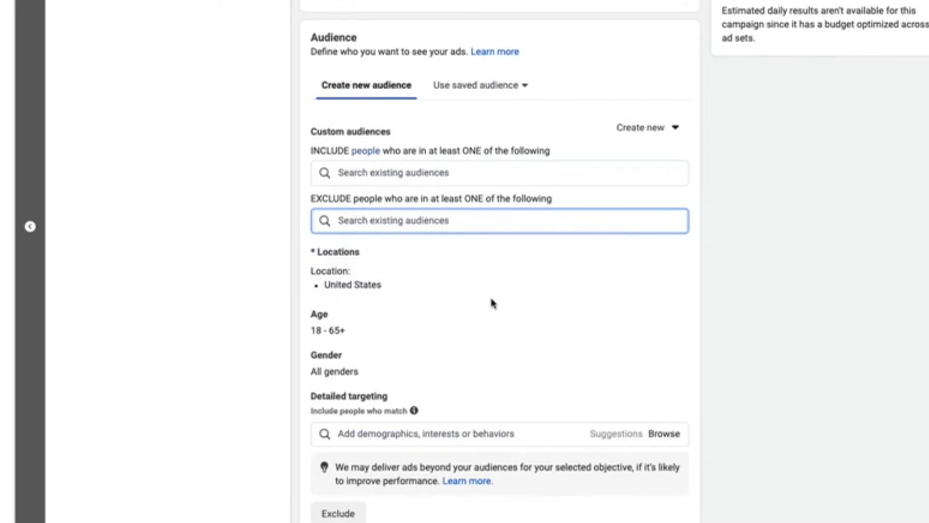
pyautogui.scroll(-1, 486, 242)
pyautogui.click(399, 277)
pyautogui.click(232, 186)
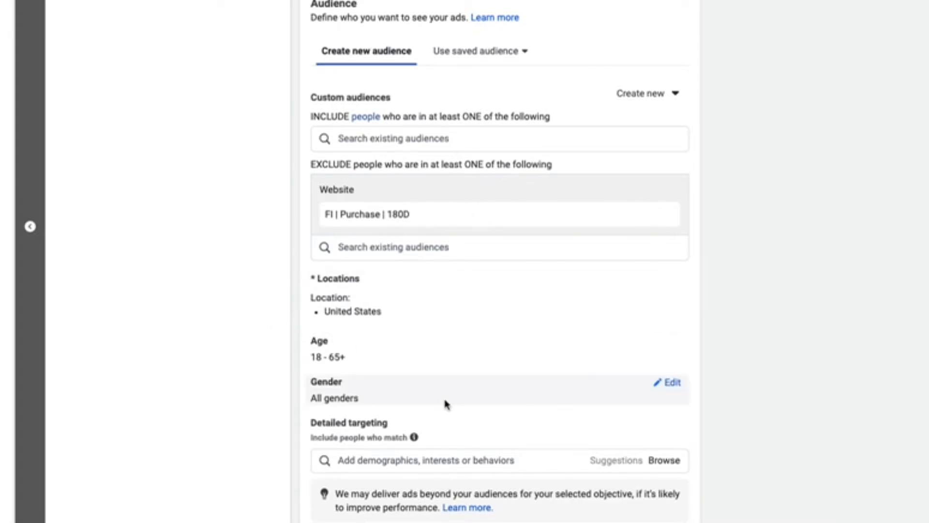
# Step: Set the minimum age of the ad set's audience to 21
pyautogui.scroll(-2, 510, 349)
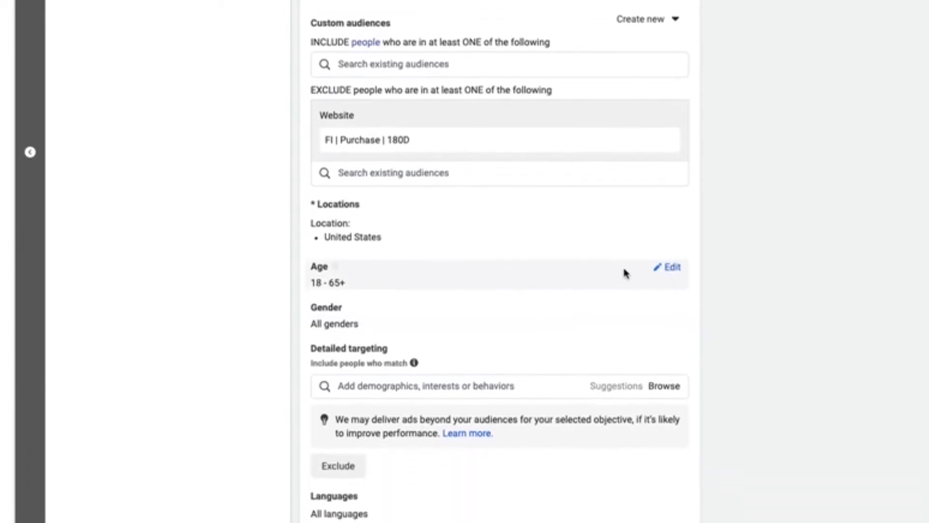
pyautogui.scroll(-3, 572, 278)
pyautogui.click(663, 190)
pyautogui.click(357, 131)
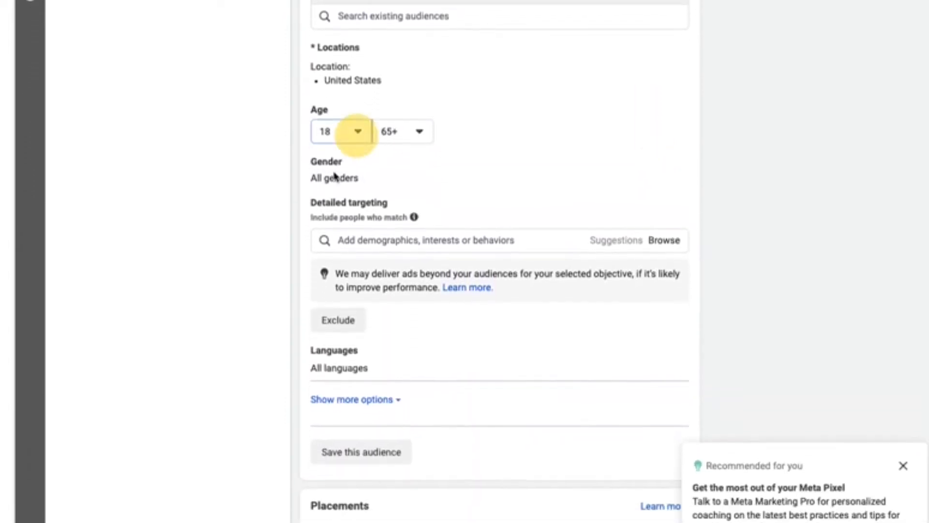
pyautogui.click(349, 238)
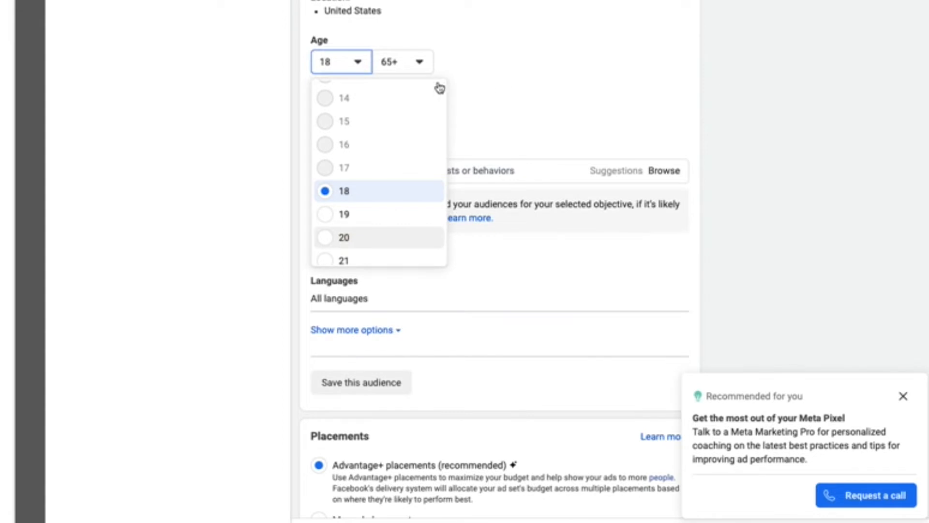
pyautogui.click(328, 63)
pyautogui.scroll(-1, 350, 234)
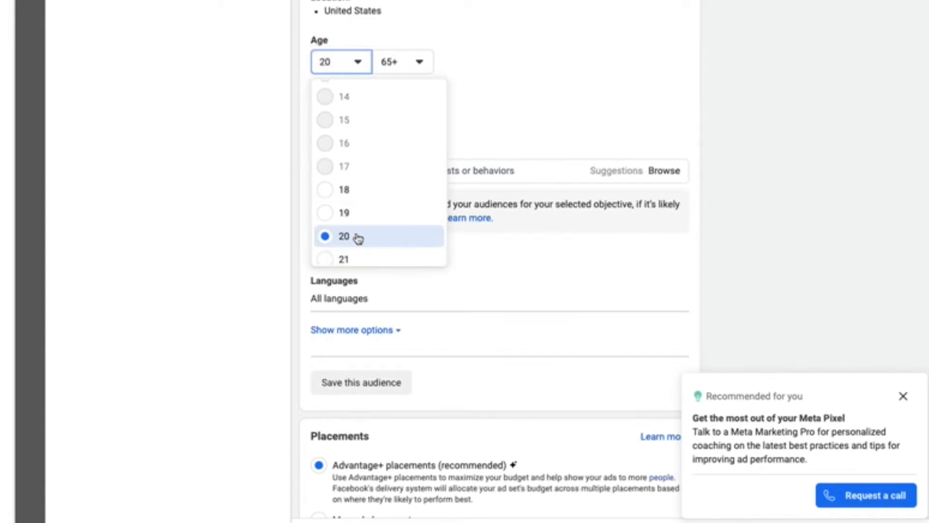
pyautogui.click(356, 254)
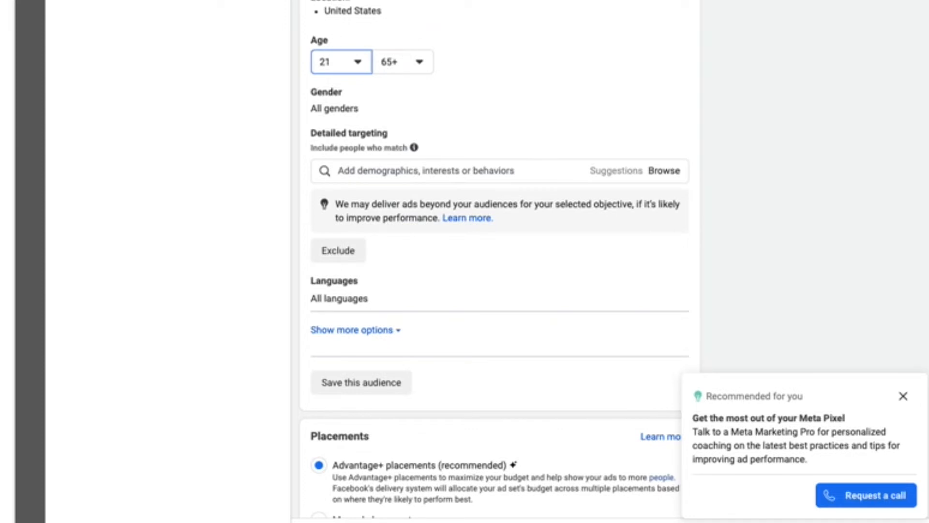
# Step: Expand the extra audience options and restrict the ad set's languages to English (All), English (UK) and English (US)
pyautogui.scroll(-2, 555, 122)
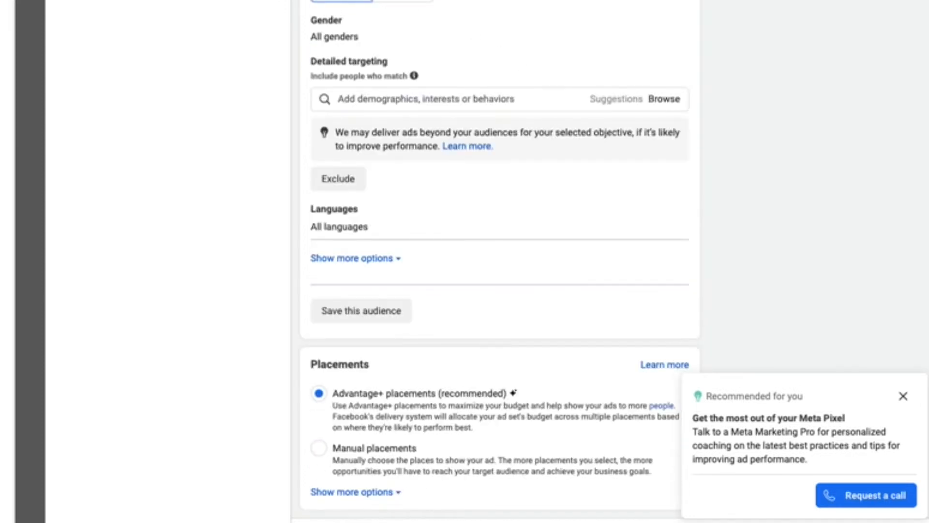
pyautogui.click(333, 261)
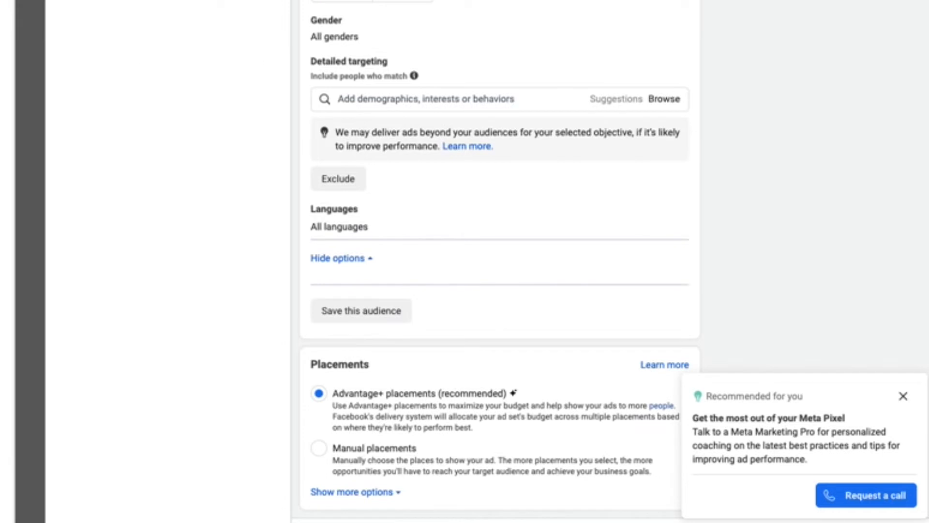
pyautogui.click(666, 209)
pyautogui.click(458, 237)
pyautogui.write('english')
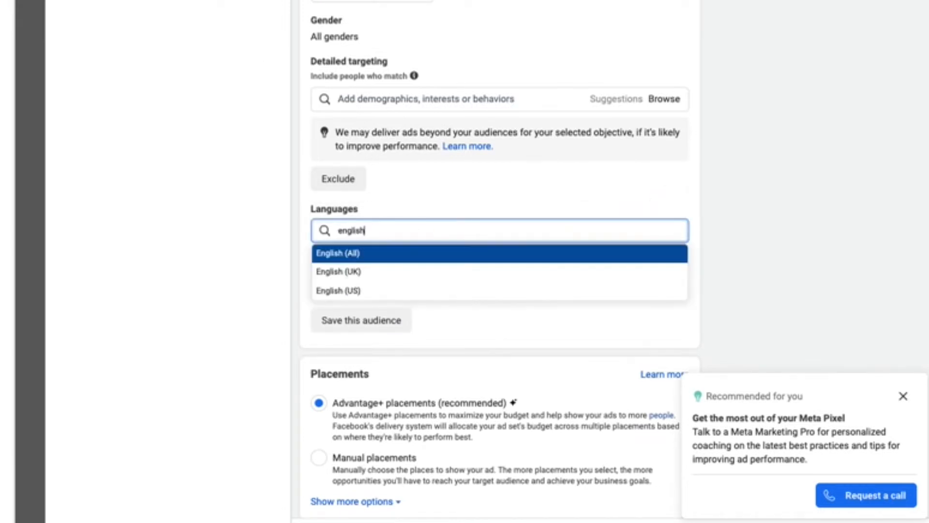
pyautogui.press('Return')
pyautogui.write('englih')
pyautogui.press('BackSpace')
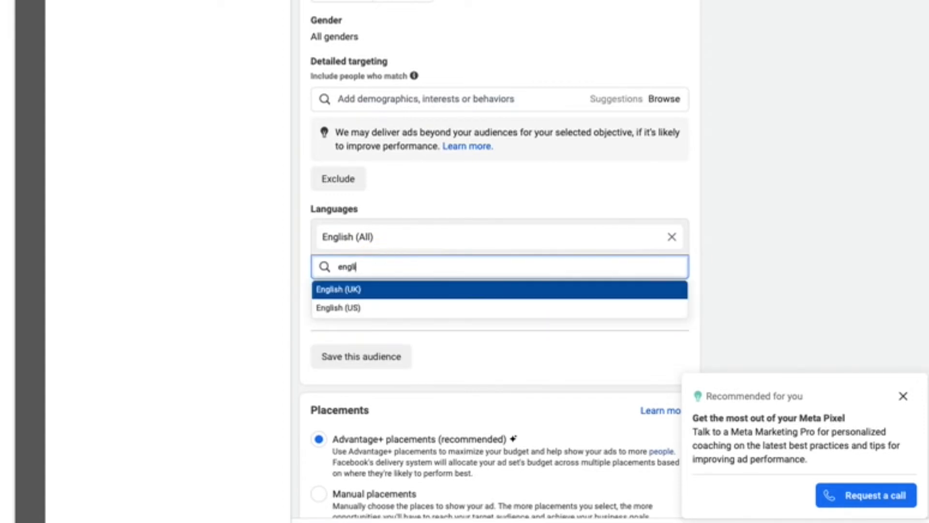
pyautogui.press('Return')
pyautogui.write('eng')
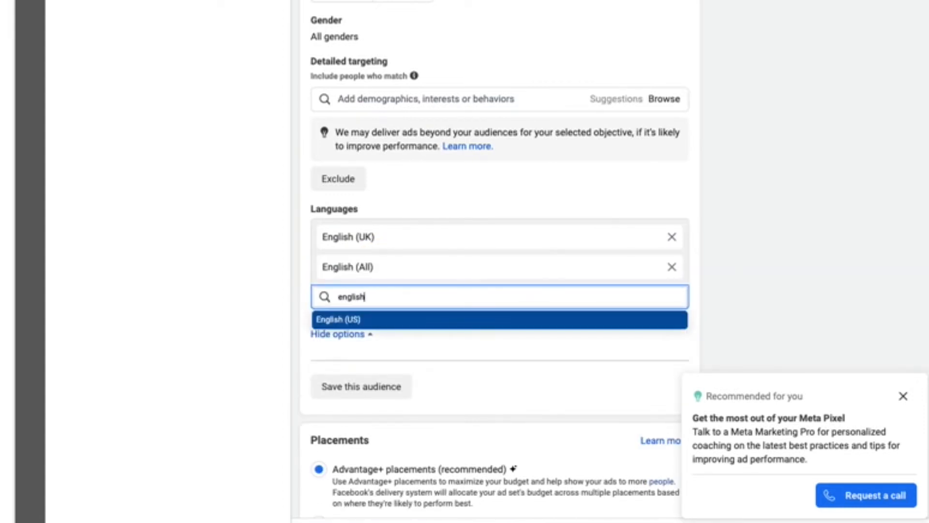
pyautogui.press('Return')
pyautogui.scroll(-2, 528, 115)
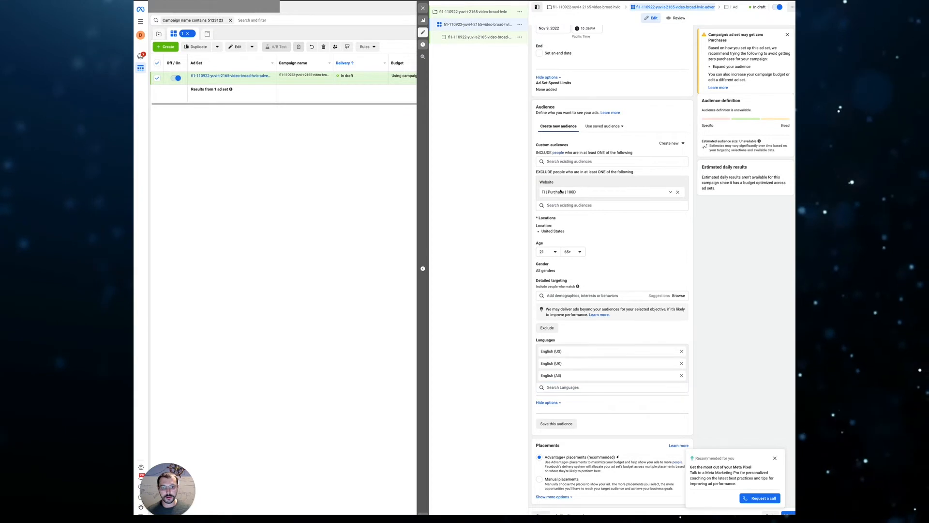
# Step: Remove the excluded FI | Purchase | 180D audience to check the estimated audience size, and exclude it again
pyautogui.click(678, 192)
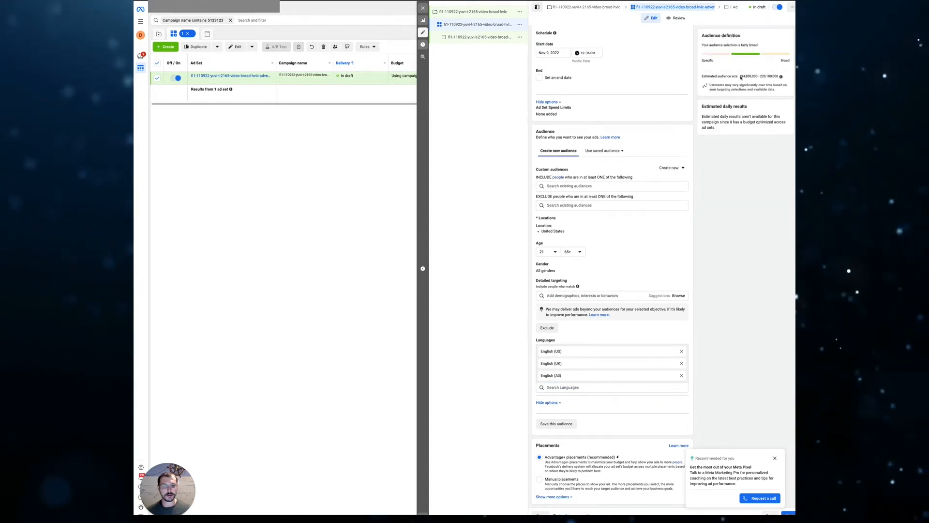
pyautogui.click(556, 205)
pyautogui.click(555, 243)
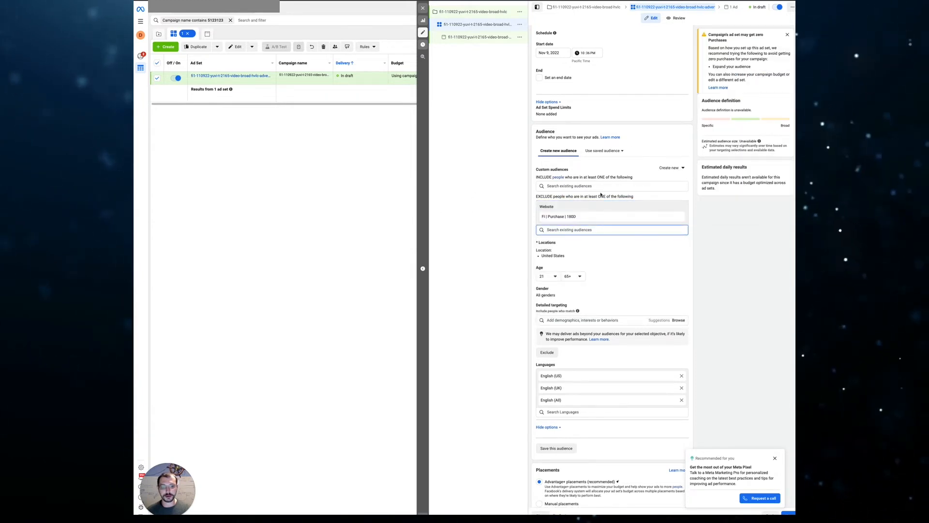
pyautogui.click(742, 135)
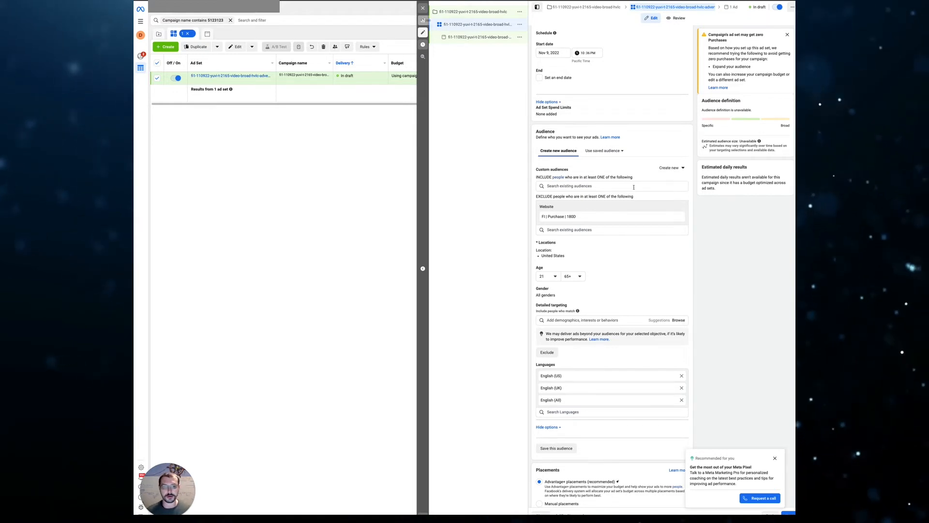
# Step: Open the campaign's ad and set its format to Single image or video
pyautogui.scroll(6, 621, 197)
pyautogui.scroll(4, 620, 197)
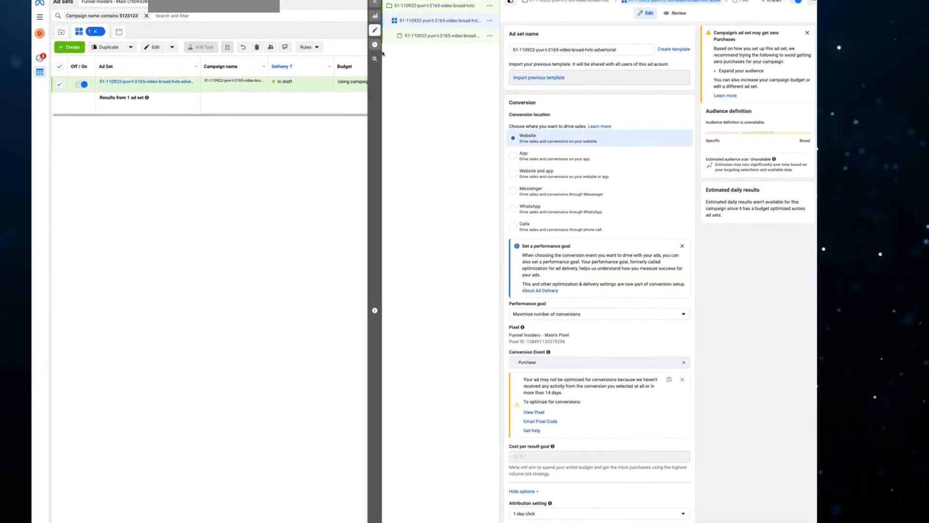
pyautogui.click(418, 36)
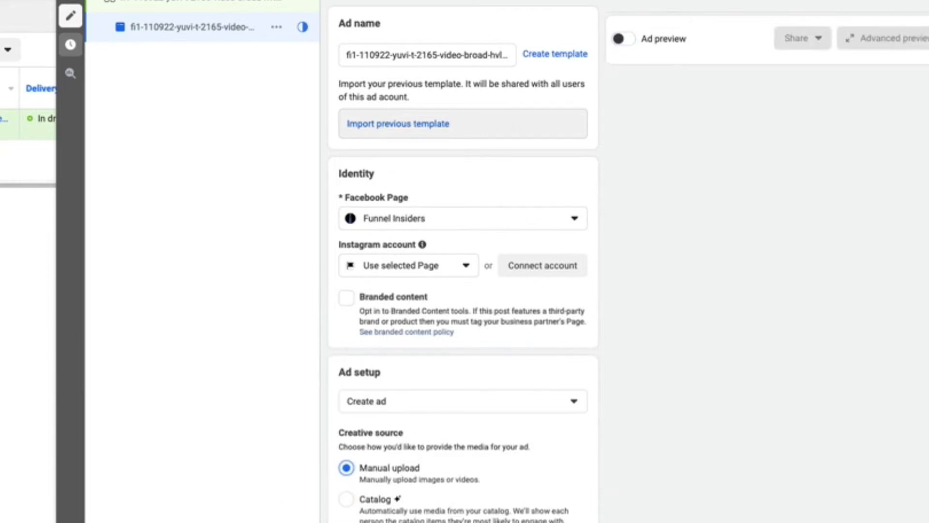
pyautogui.scroll(-7, 336, 430)
pyautogui.click(347, 233)
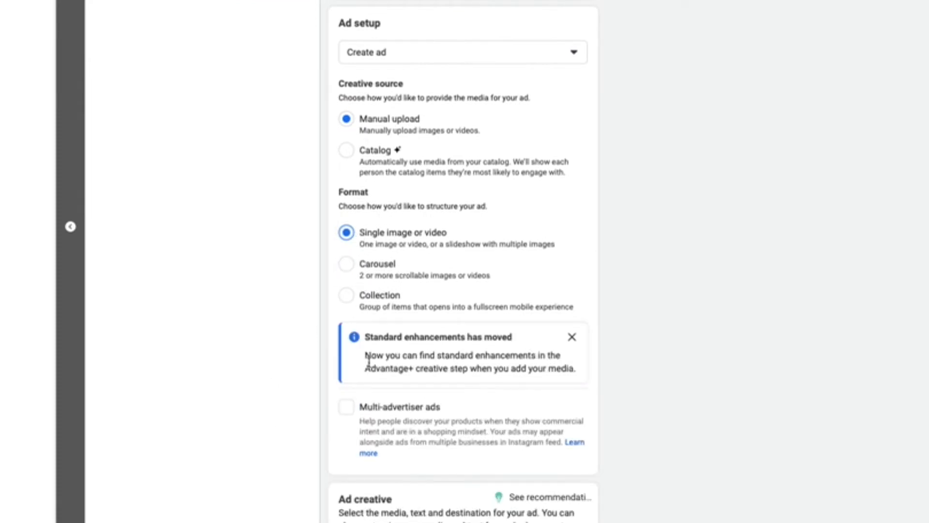
pyautogui.scroll(-5, 518, 467)
pyautogui.scroll(-1, 434, 315)
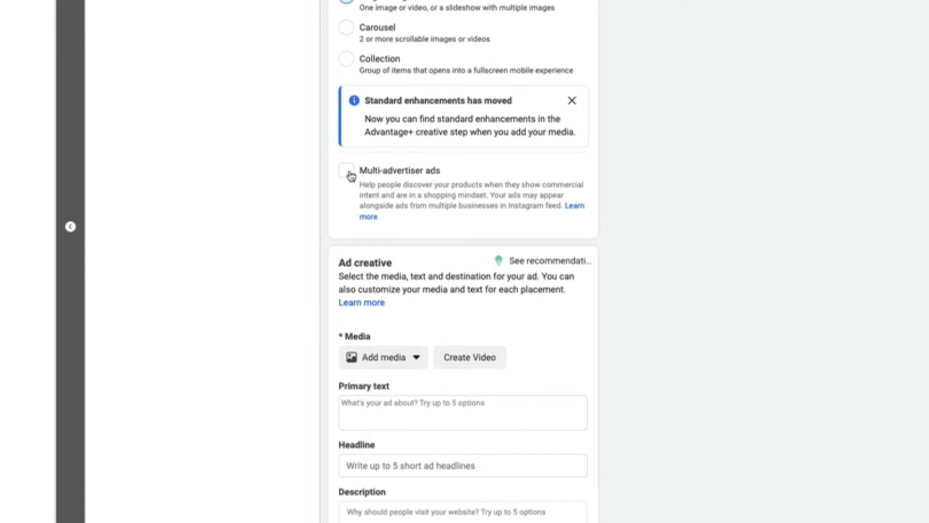
pyautogui.scroll(6, 350, 175)
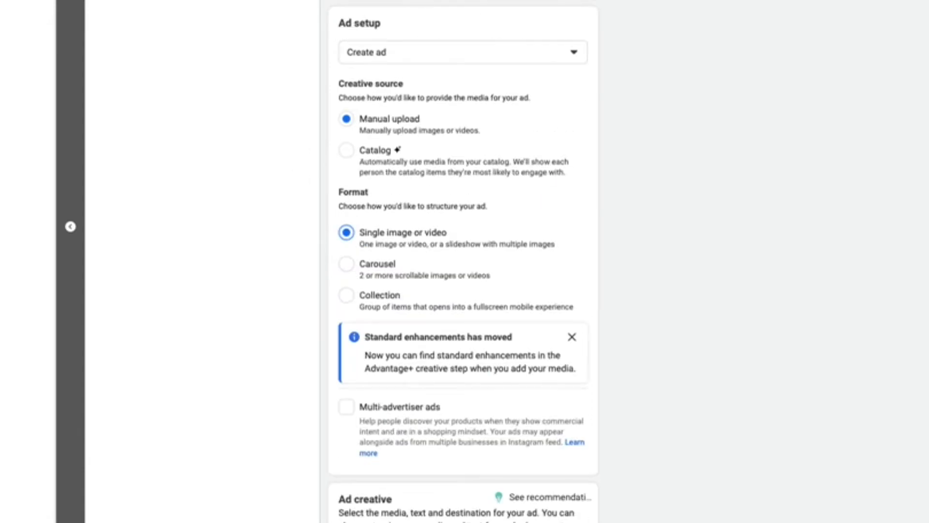
# Step: Search the account videos for fi_yuvi0008-lead7-main6-cta3-supercharger and select that video as the ad's media
pyautogui.scroll(-9, 466, 93)
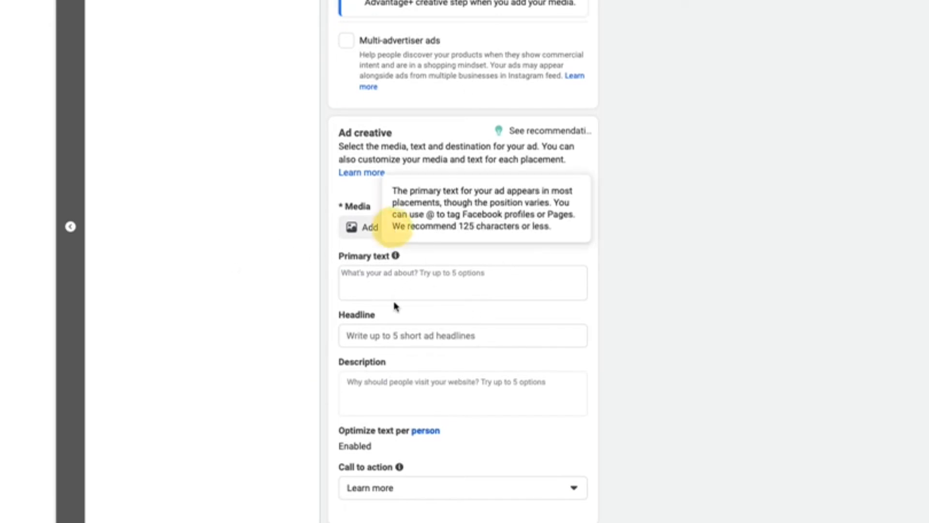
pyautogui.click(375, 227)
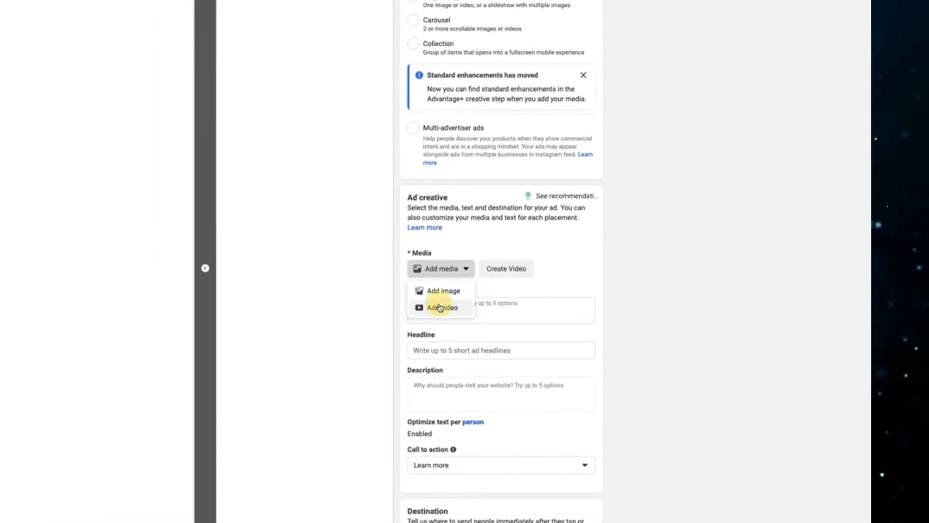
pyautogui.click(425, 300)
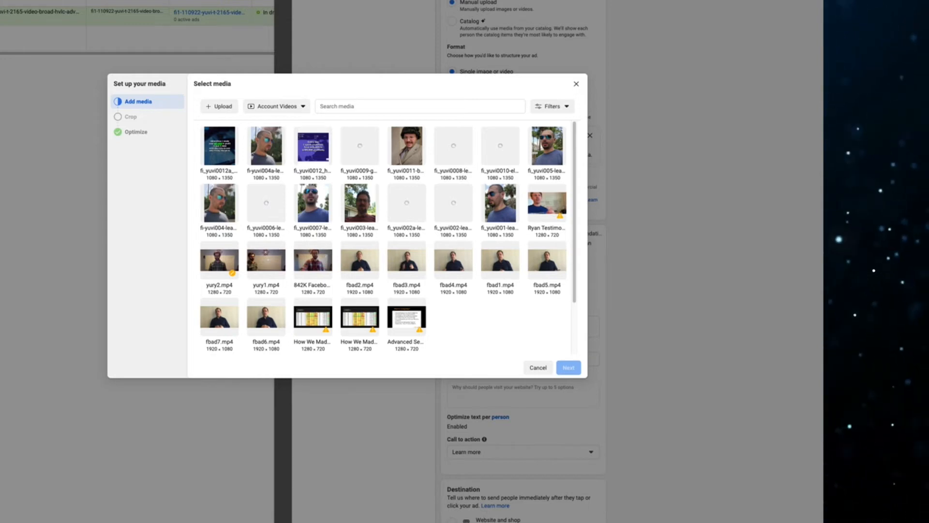
pyautogui.click(369, 108)
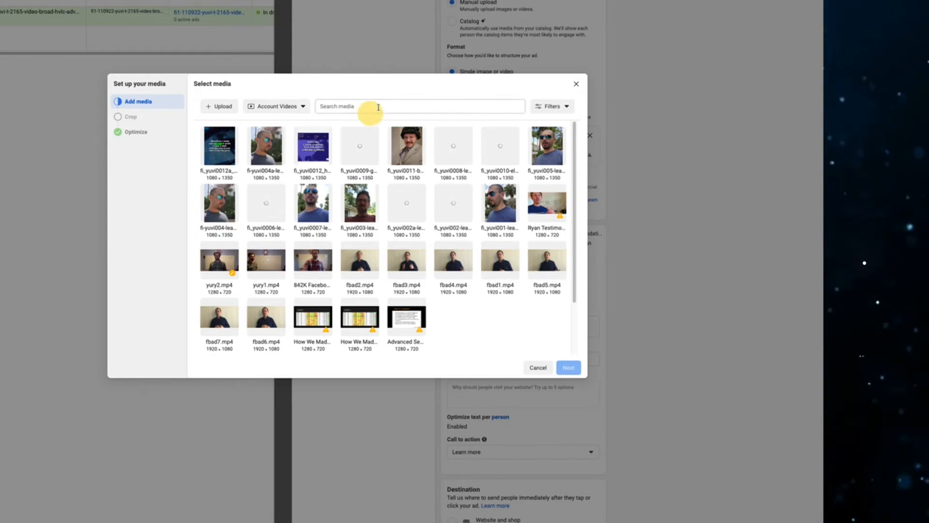
pyautogui.write('yv0003-yv0003-pixelonly-fi_yuvi0008-lead7-main6-cta3-supercharger')
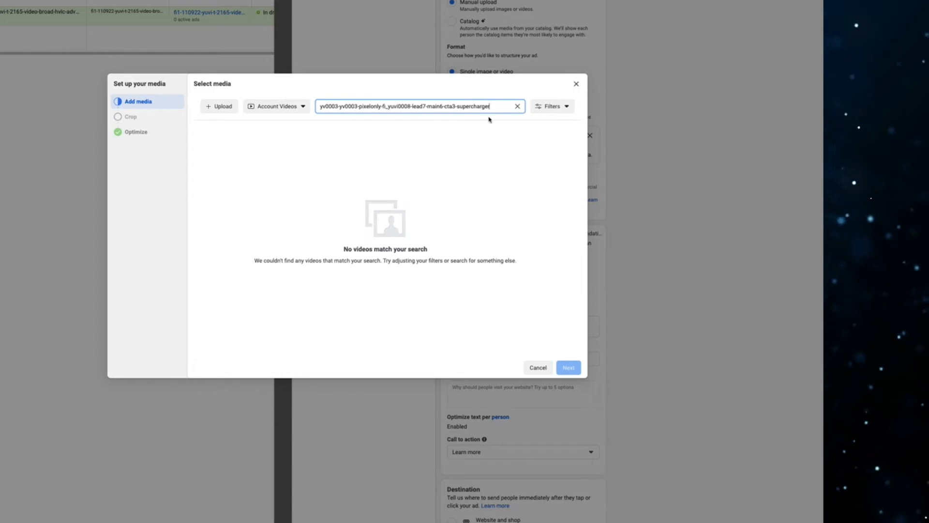
pyautogui.moveTo(381, 107); pyautogui.dragTo(268, 141)
pyautogui.press('BackSpace')
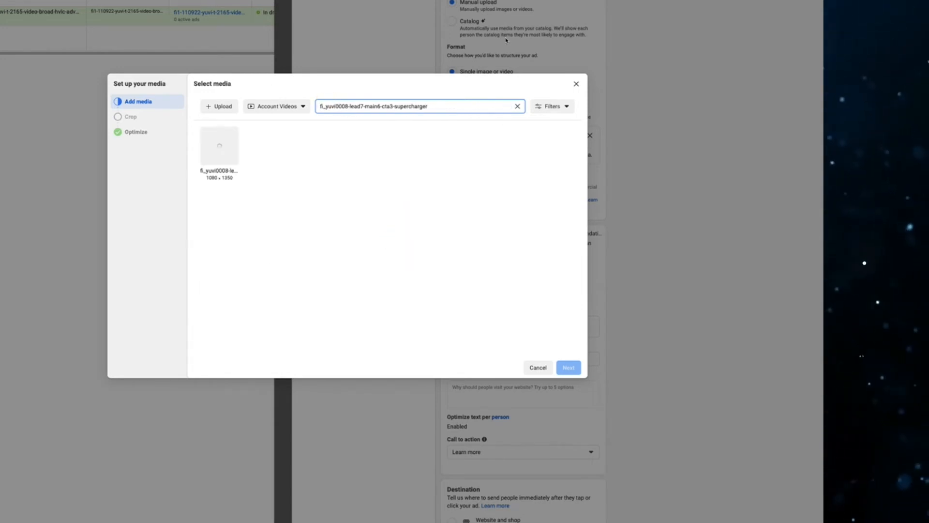
pyautogui.click(219, 146)
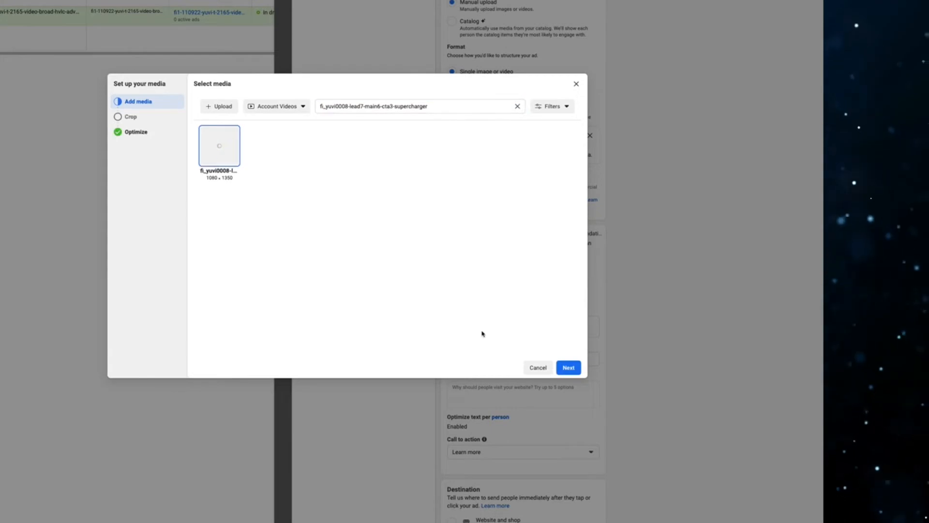
# Step: Confirm the selected video and finish the media setup with Standard enhancements left on
pyautogui.moveTo(363, 105); pyautogui.dragTo(468, 100)
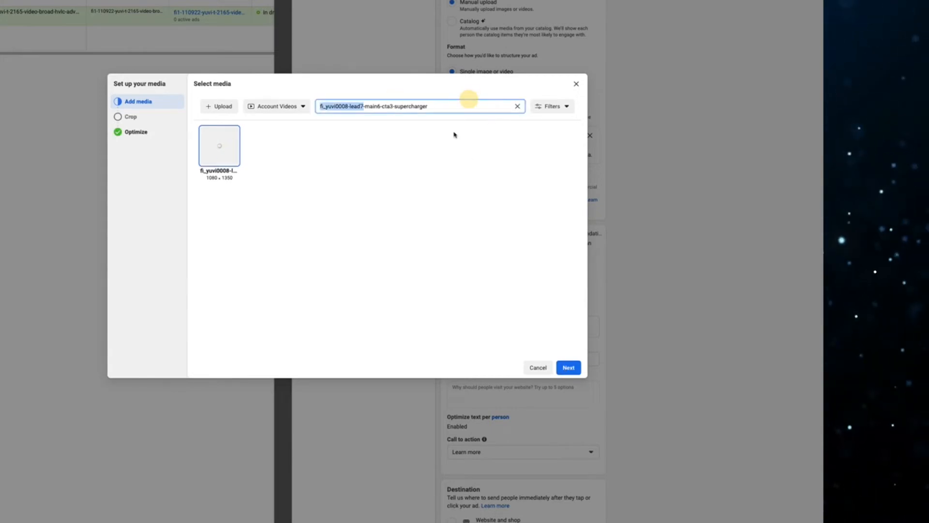
pyautogui.tripleClick(436, 104)
pyautogui.click(568, 368)
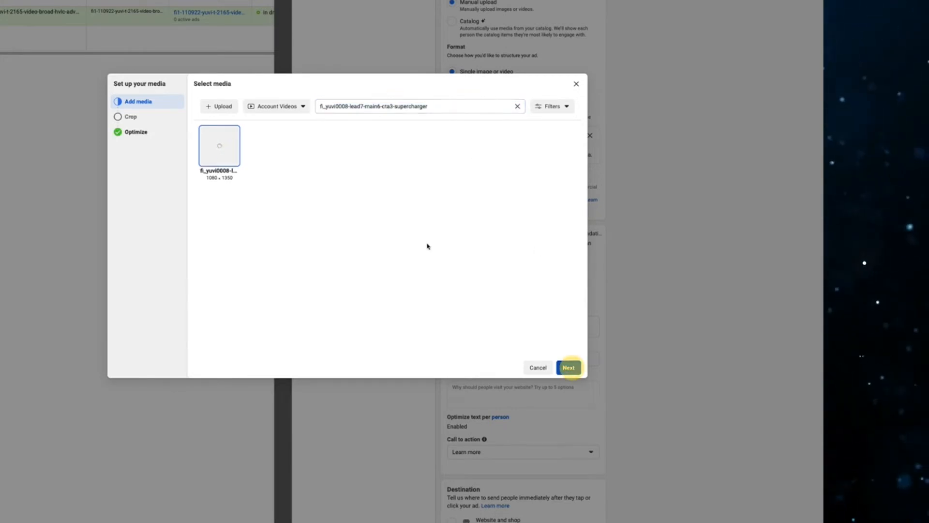
pyautogui.click(569, 367)
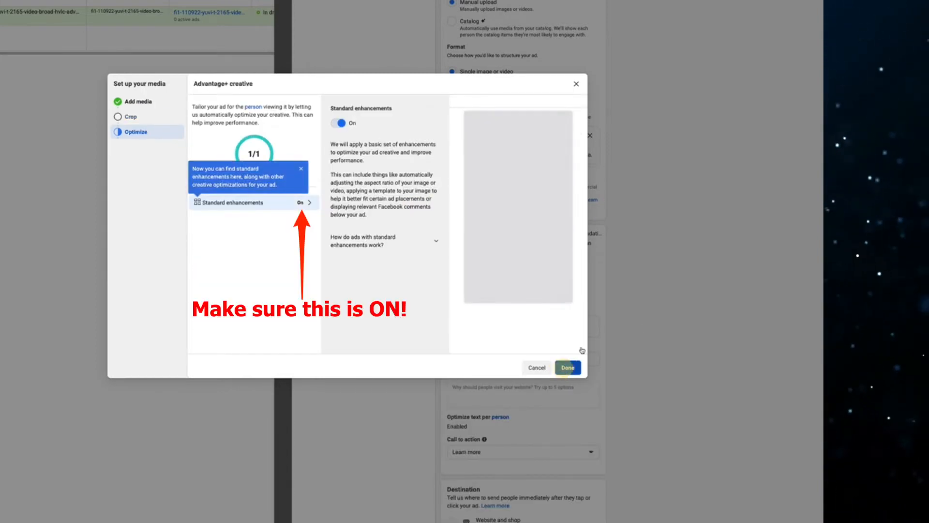
pyautogui.click(568, 367)
# Step: Edit the ad video to use a manual thumbnail, choosing the first-row frame of the man beside the open car engine, and save it
pyautogui.click(557, 282)
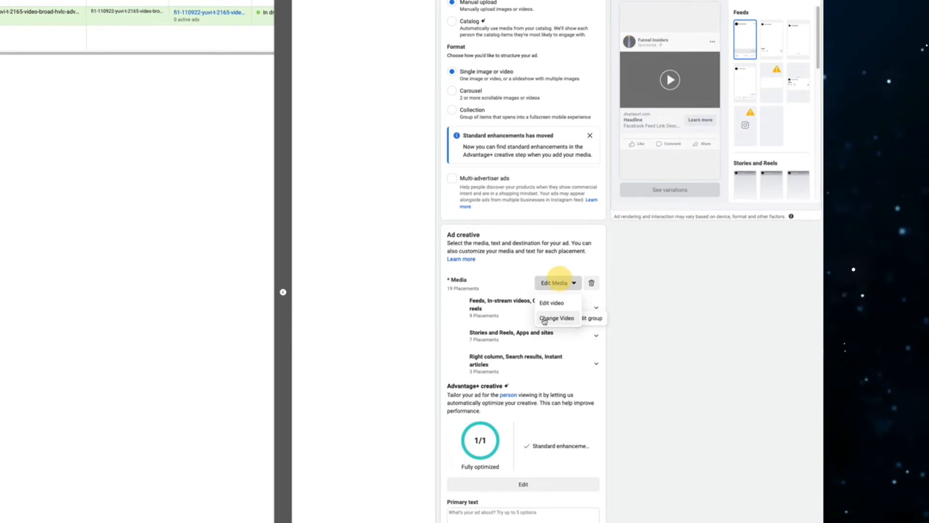
pyautogui.click(554, 302)
pyautogui.click(172, 137)
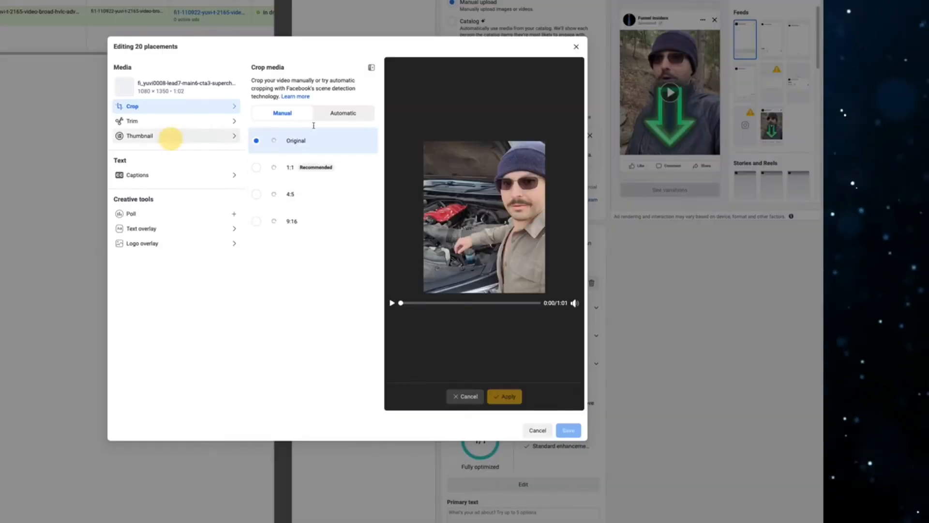
pyautogui.click(334, 109)
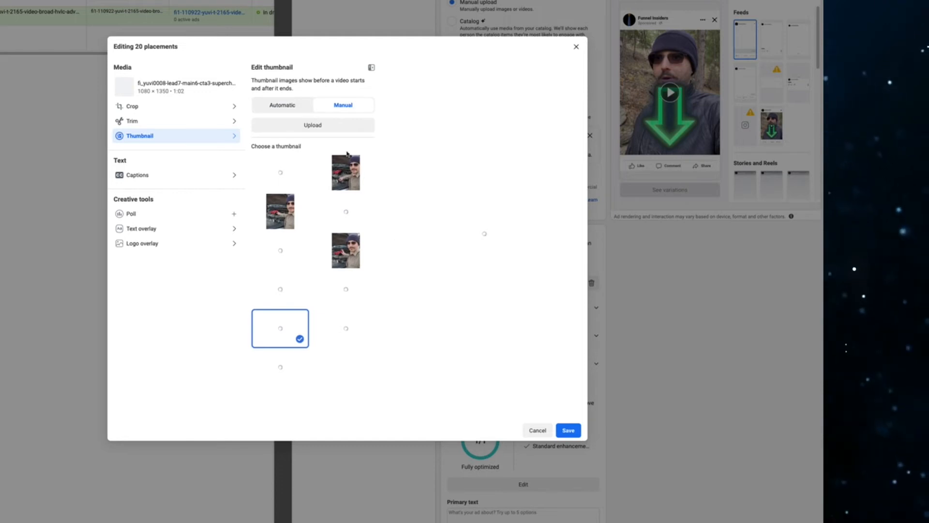
pyautogui.click(345, 179)
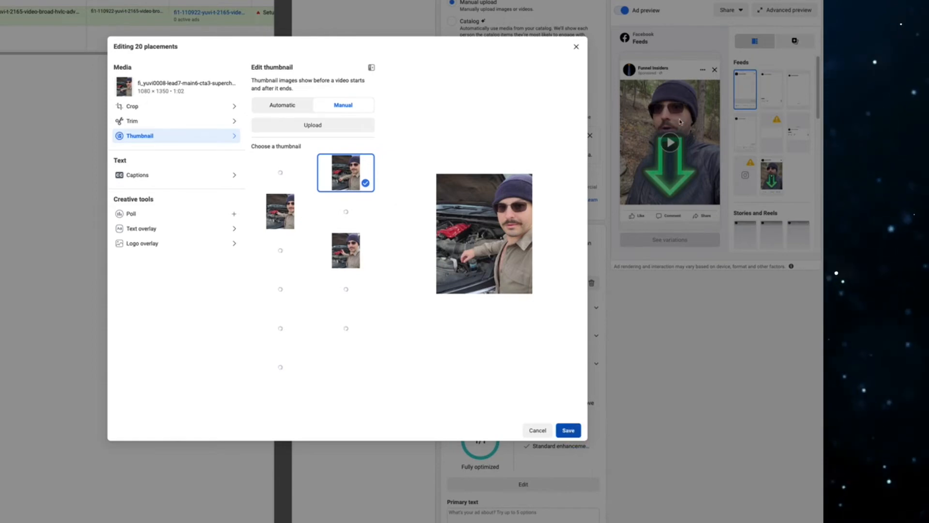
pyautogui.click(570, 431)
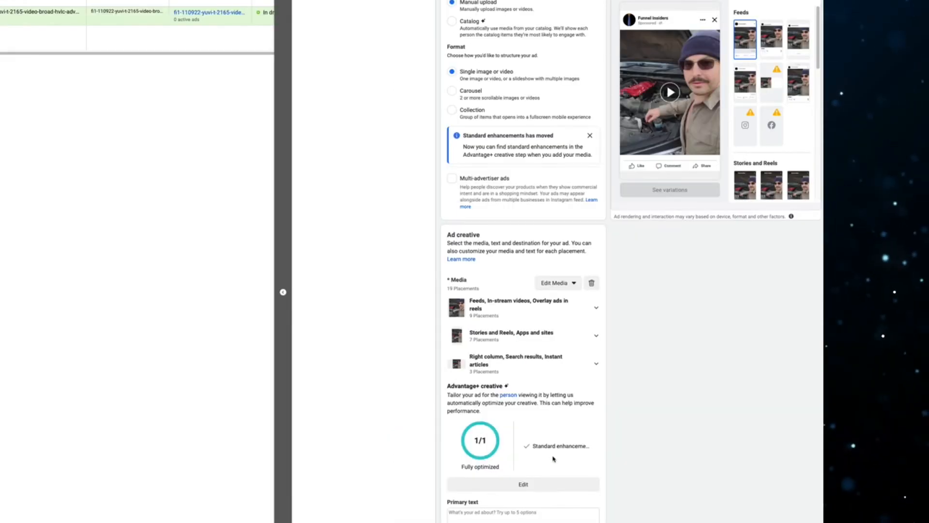
pyautogui.scroll(-7, 552, 457)
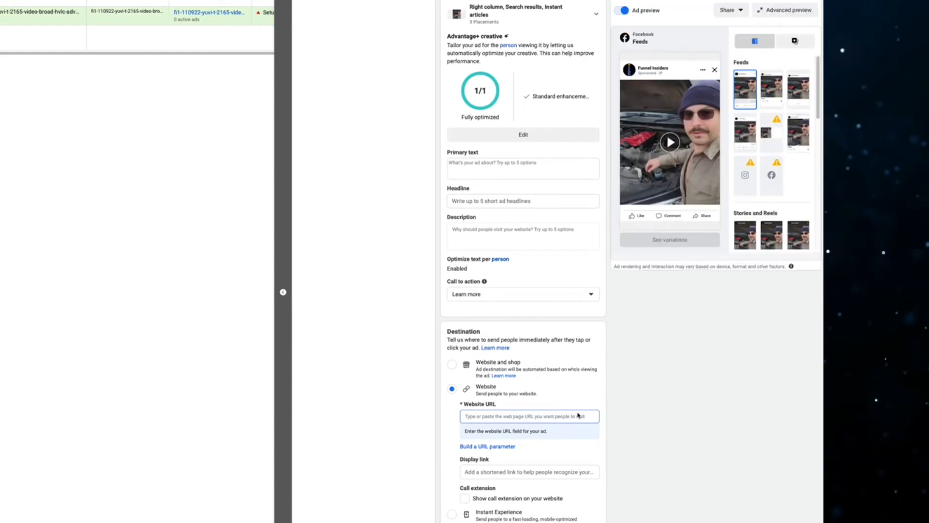
pyautogui.click(560, 416)
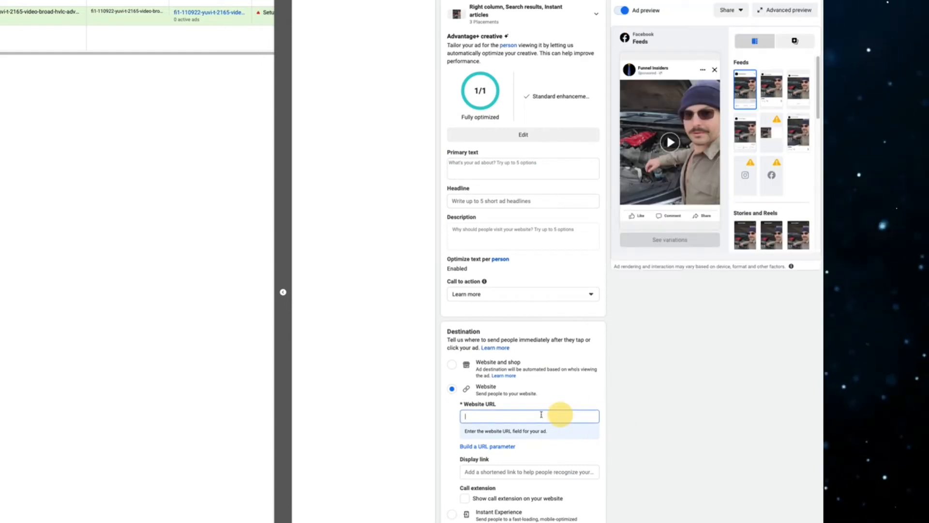
pyautogui.scroll(-3, 421, 370)
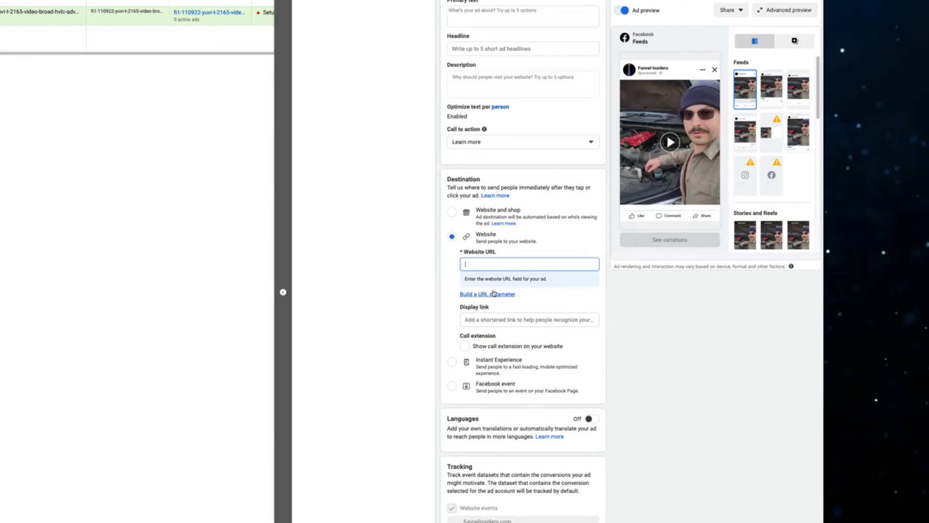
pyautogui.scroll(10, 582, 271)
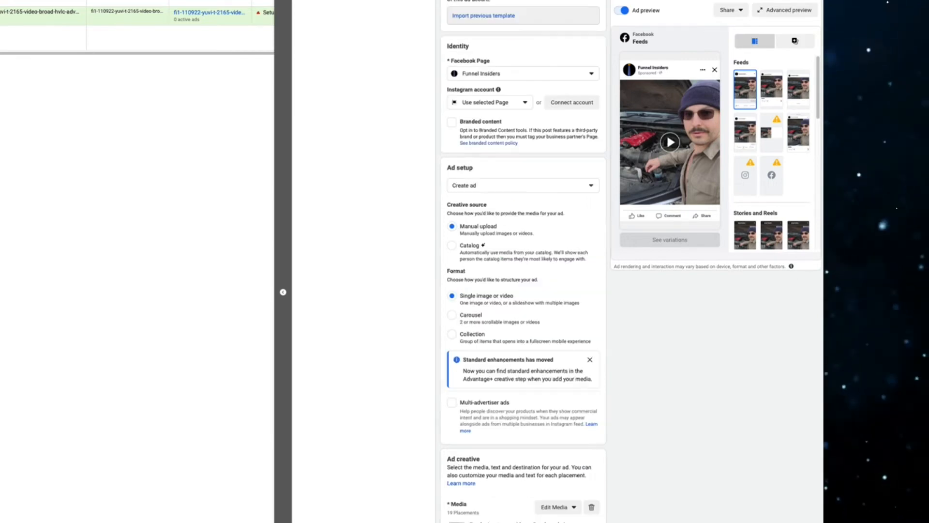
pyautogui.scroll(-10, 624, 298)
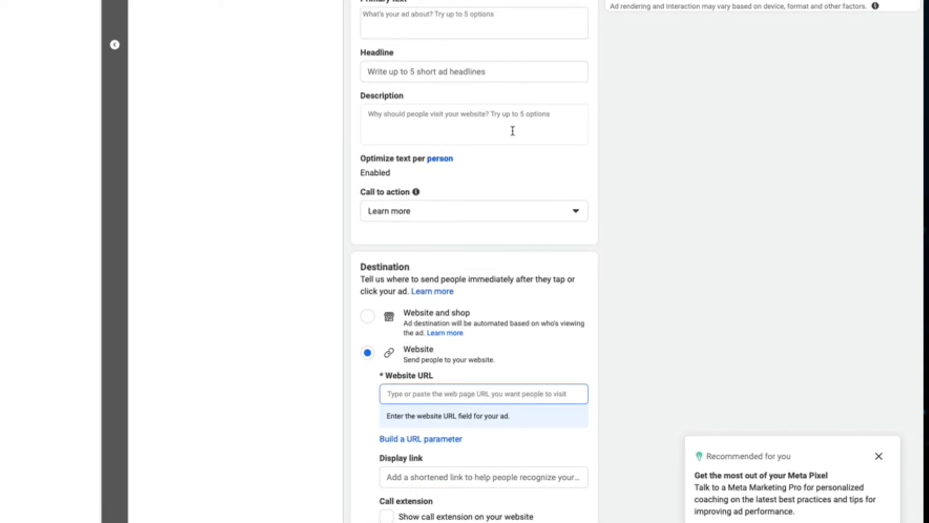
pyautogui.click(396, 312)
pyautogui.write('https://funnelinsiders.com/agb-adv/?utm_medium=facebook&utm_source=fi_yv_agb_fb&utm_campaign={{campaign.name}}&utm_term={{ad.name}}')
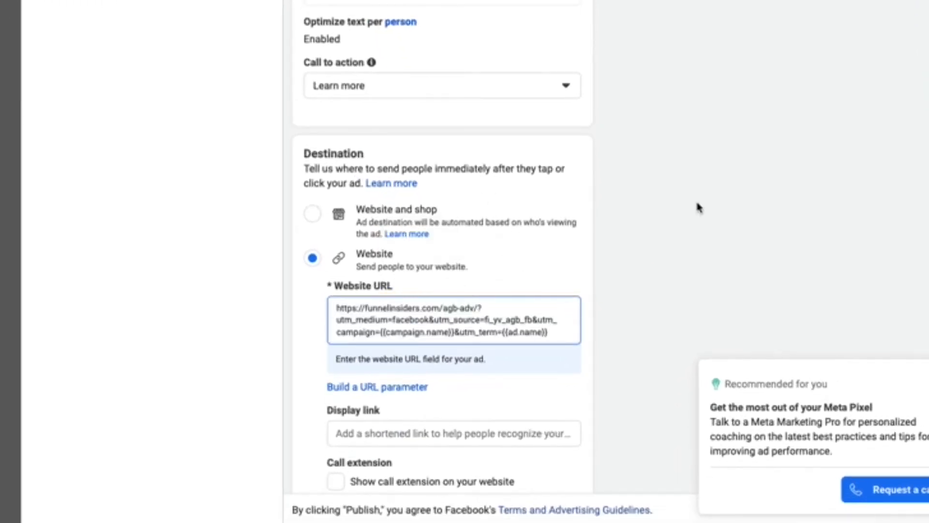
# Step: Confirm the website URL and examine the dataset options for website event tracking, keeping funnelinsiders.com selected
pyautogui.click(622, 309)
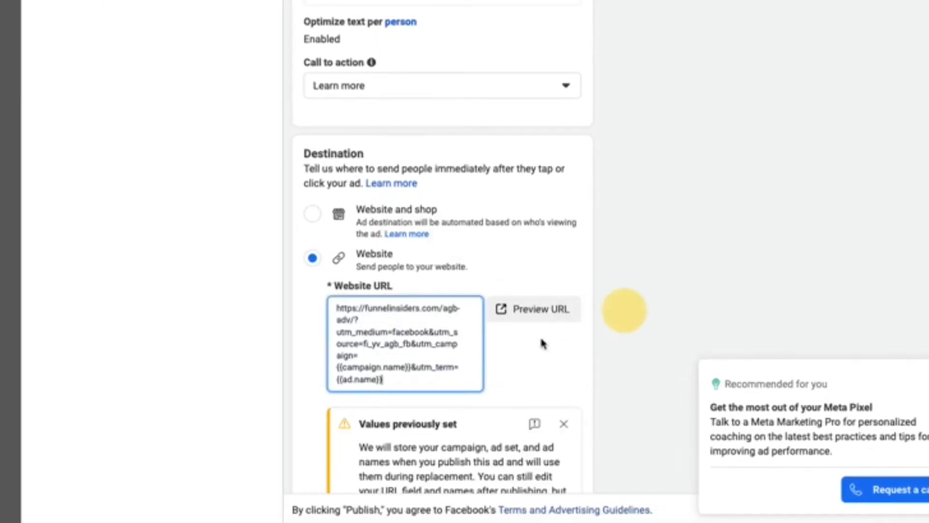
pyautogui.scroll(-5, 574, 316)
pyautogui.scroll(-6, 484, 309)
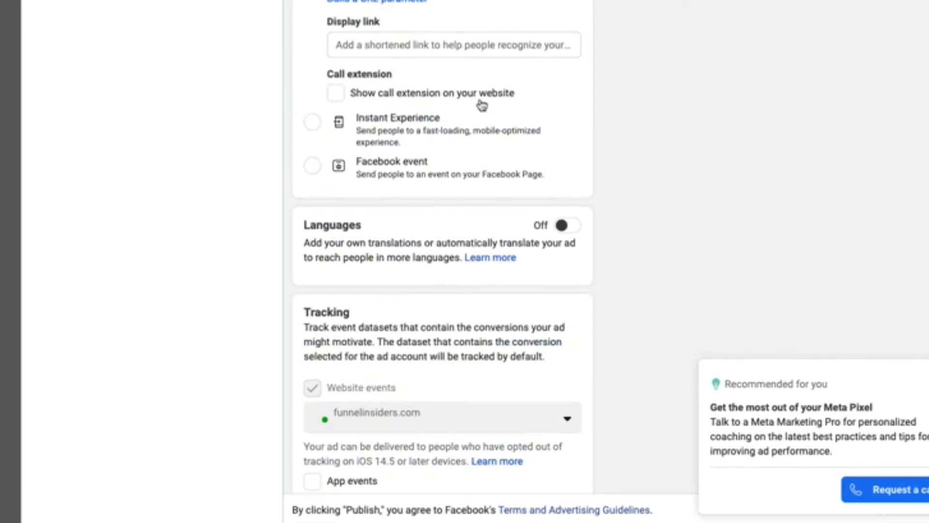
pyautogui.scroll(-4, 415, 15)
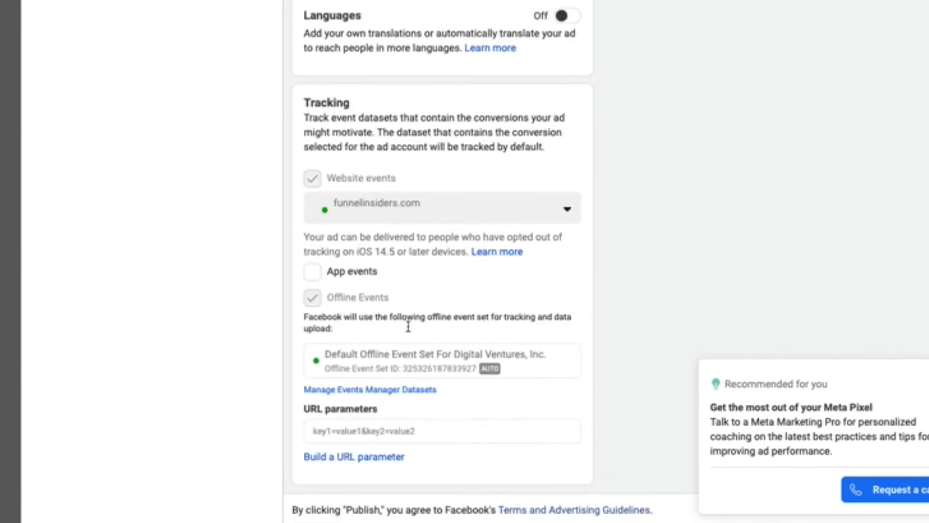
pyautogui.click(497, 194)
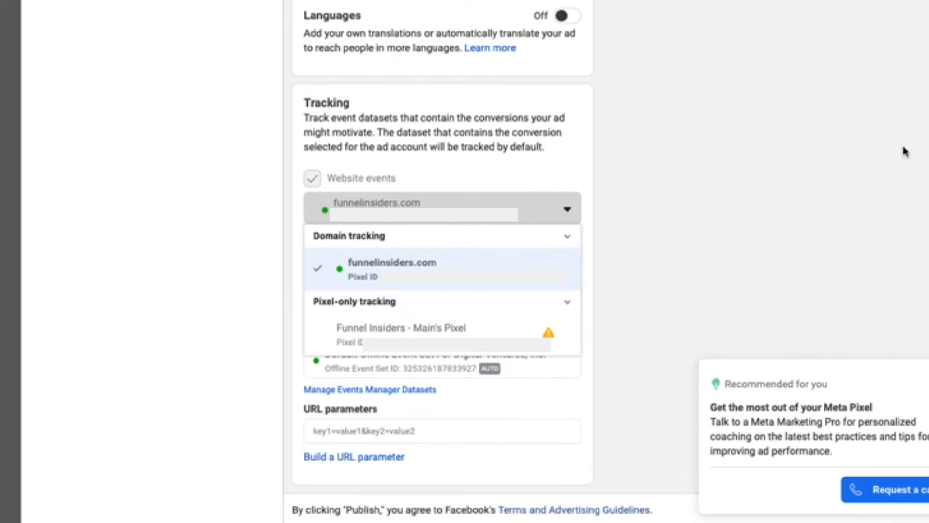
pyautogui.click(927, 384)
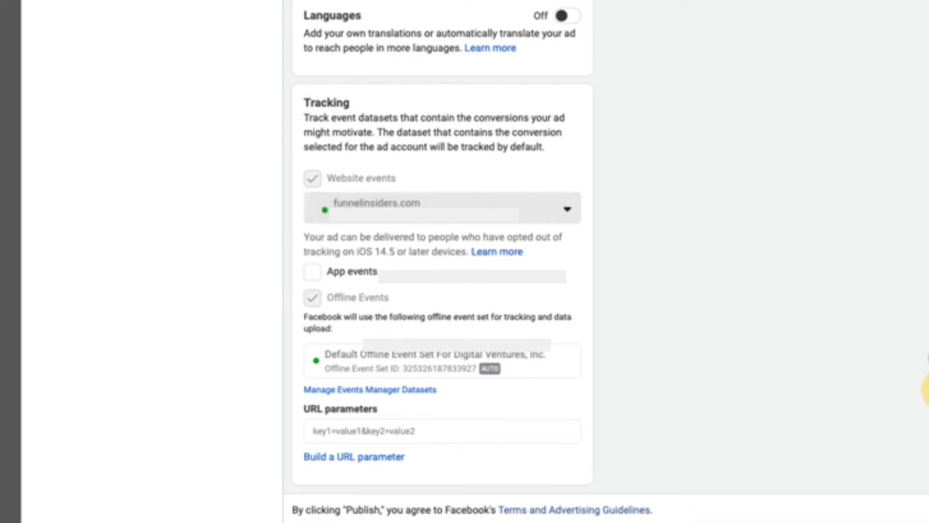
pyautogui.click(406, 219)
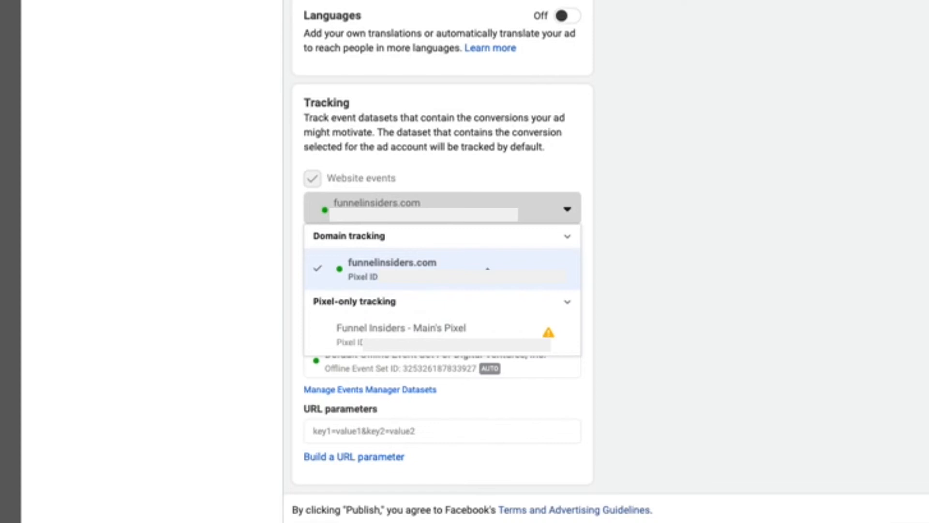
pyautogui.click(652, 187)
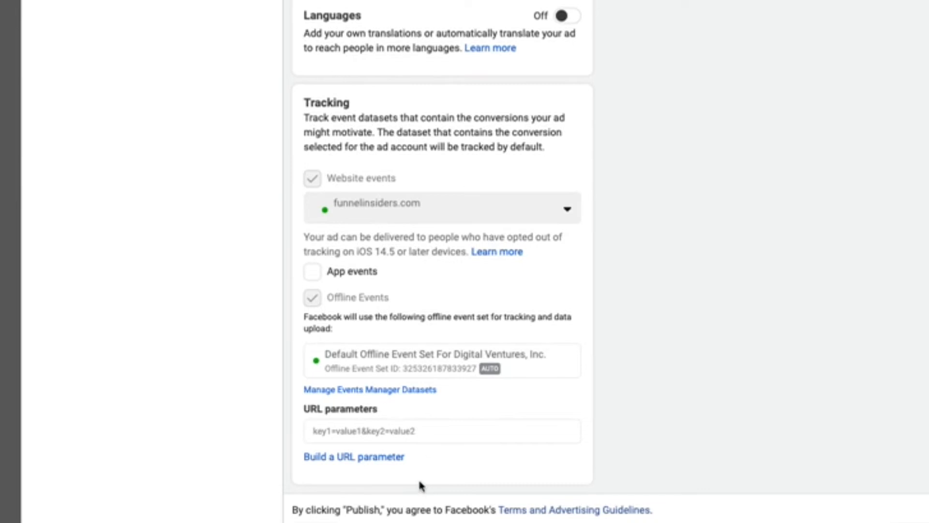
# Step: Examine the ad's separate URL parameters field and the tracking tags already included in the website URL
pyautogui.click(352, 430)
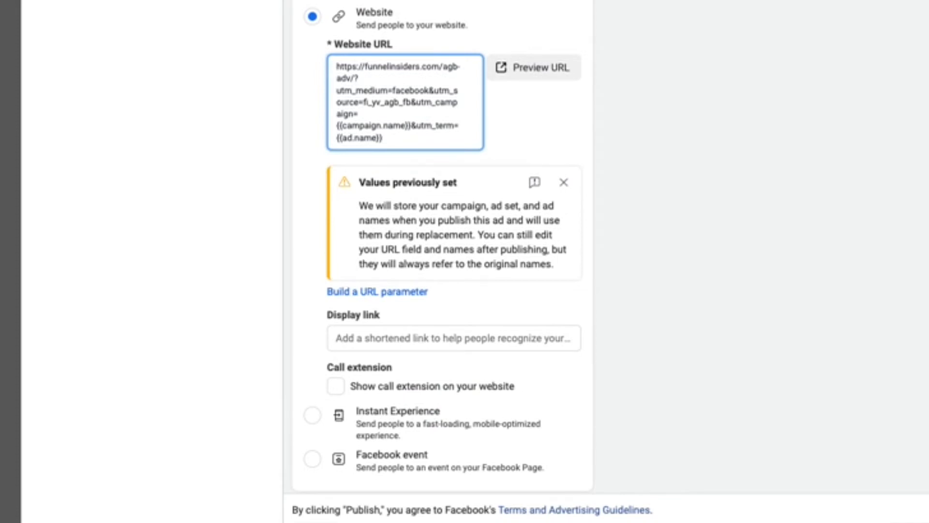
pyautogui.click(435, 126)
pyautogui.moveTo(333, 64); pyautogui.dragTo(379, 152)
pyautogui.click(382, 115)
# Step: Enter the ad's primary text as "Learn the blah blah blah about blah blah blah curious? click the link to learn more!"
pyautogui.scroll(10, 435, 146)
pyautogui.click(437, 160)
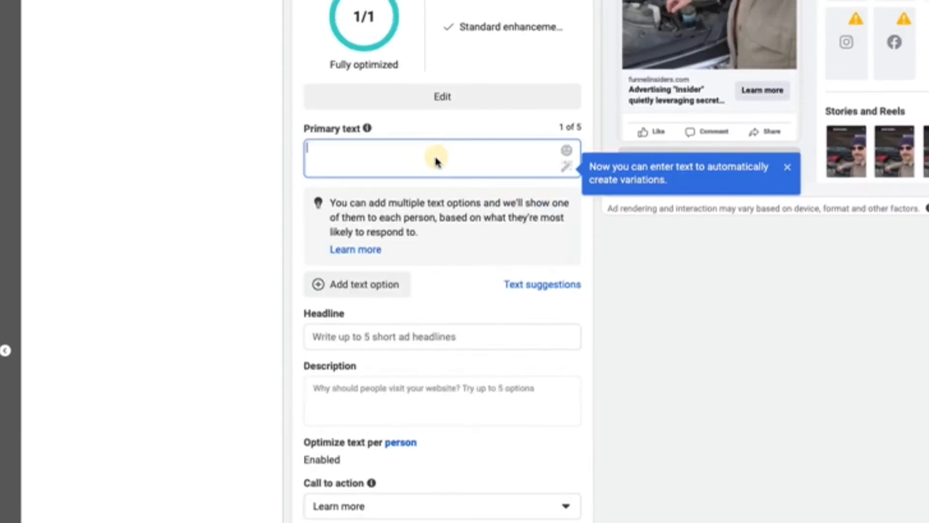
pyautogui.write('Learn the blah blah blah about blah blah blah curious? click the link to learn more!')
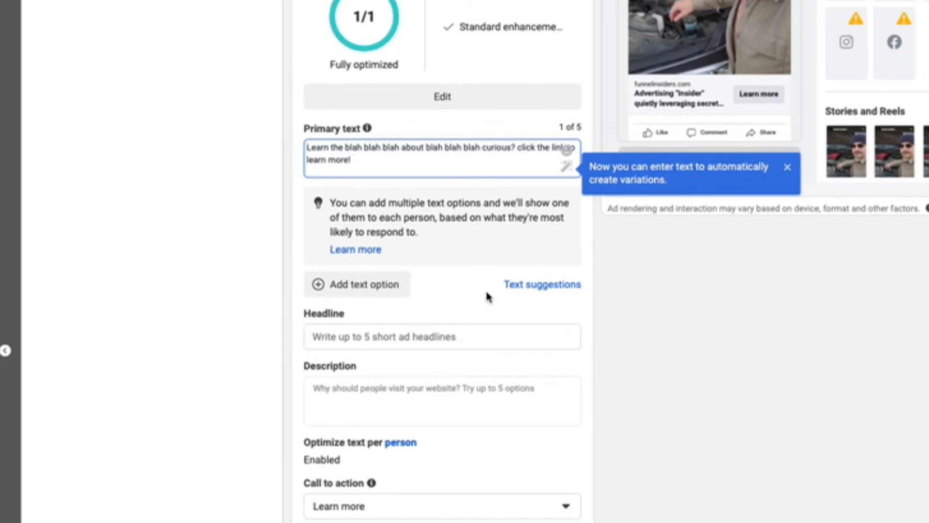
# Step: Set the ad's headline to "(Watch) Insider reveals ads growth blueprint", keeping Learn more as the call to action
pyautogui.click(473, 335)
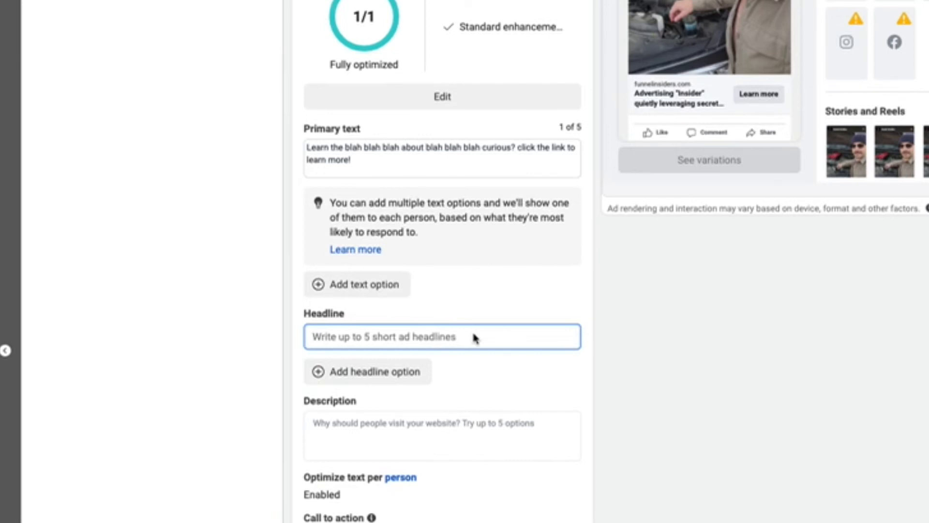
pyautogui.write('Watch now')
pyautogui.hotkey('ctrl', 'a')
pyautogui.write('(Wact')
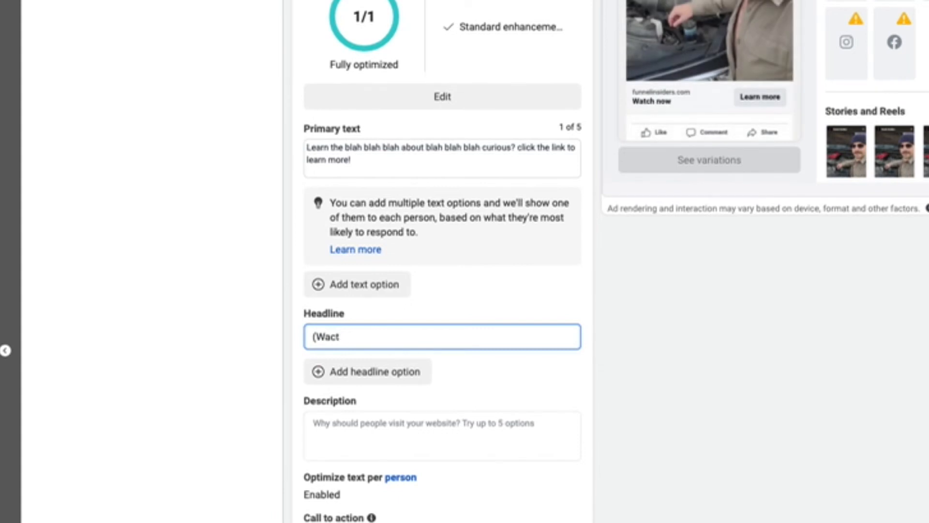
pyautogui.press('BackSpace')
pyautogui.press('BackSpace')
pyautogui.write('tch)')
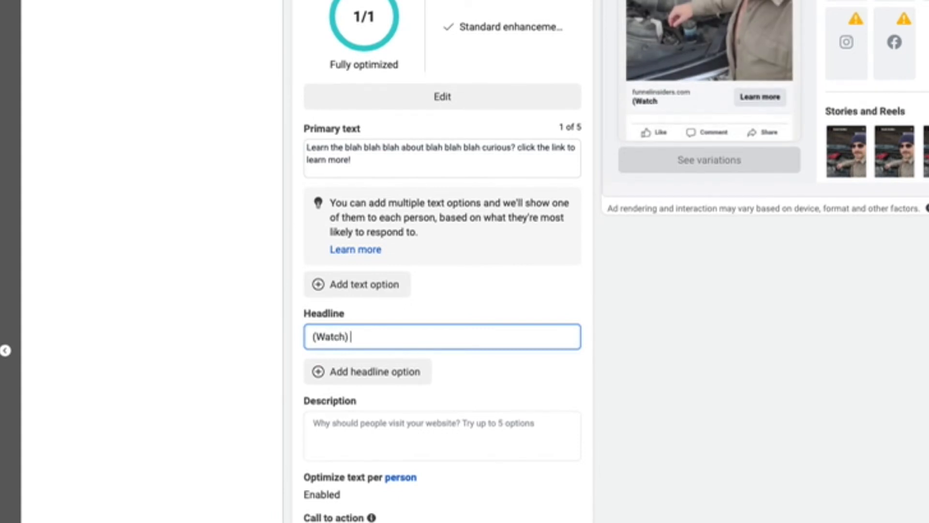
pyautogui.write(') Insiderreviews')
pyautogui.press('BackSpace')
pyautogui.press('BackSpace')
pyautogui.press('BackSpace')
pyautogui.press('BackSpace')
pyautogui.write('eals ads growth blueprint')
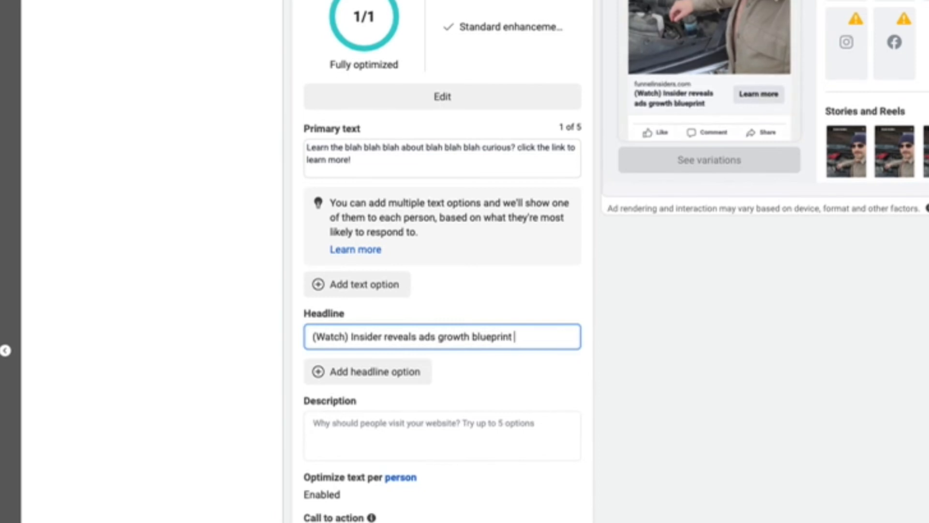
pyautogui.click(443, 515)
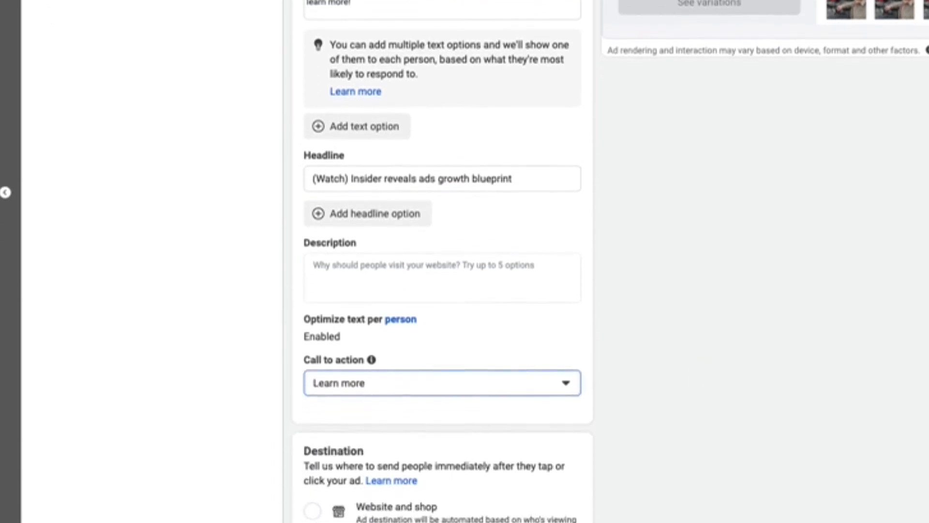
# Step: Look over the ad's creative, destination and tracking settings, and close the ad editor
pyautogui.scroll(7, 446, 191)
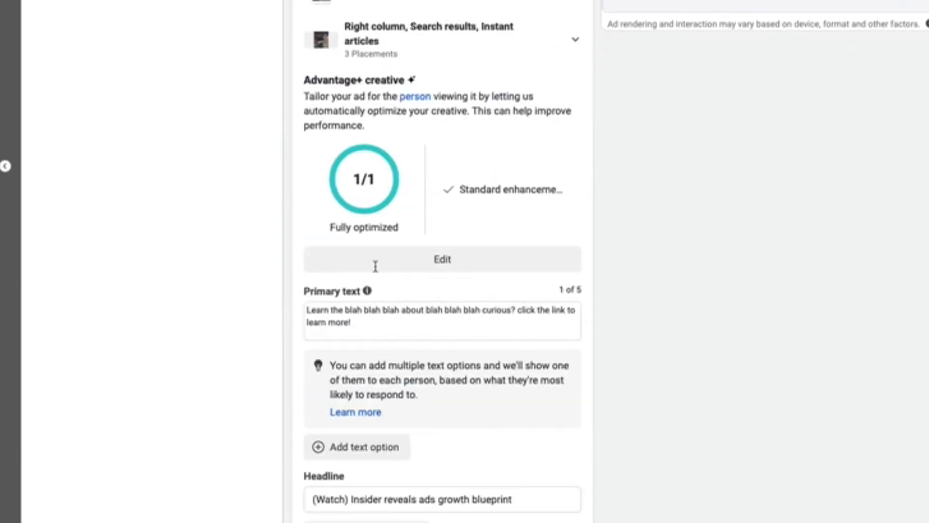
pyautogui.scroll(-12, 319, 76)
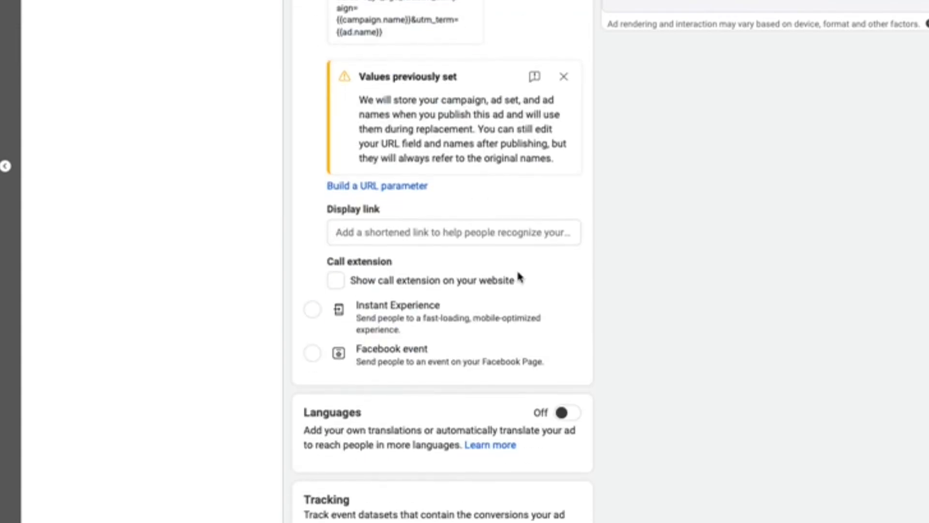
pyautogui.scroll(-2, 455, 516)
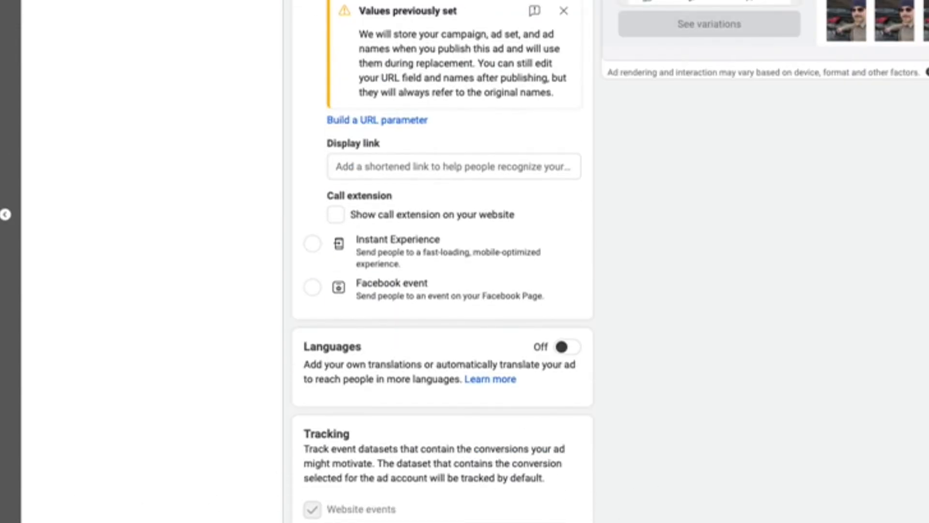
pyautogui.scroll(15, 556, 391)
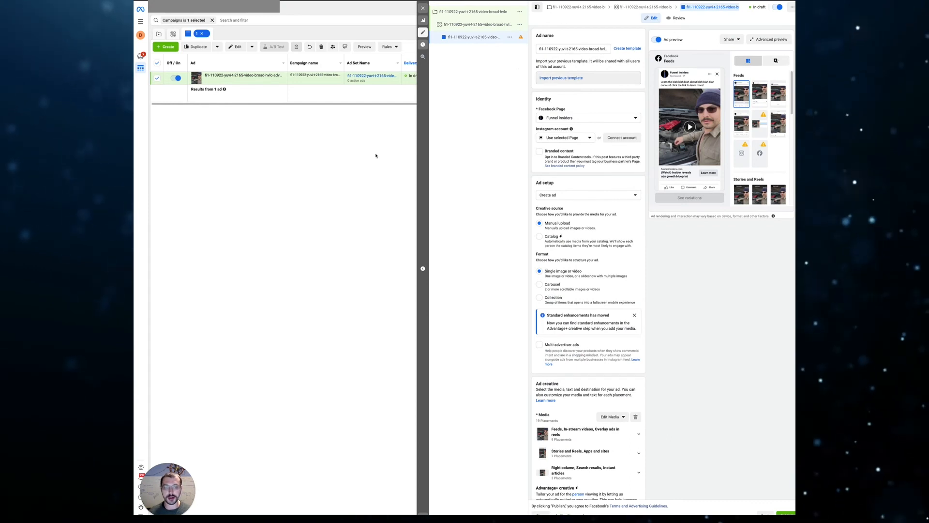
pyautogui.click(423, 8)
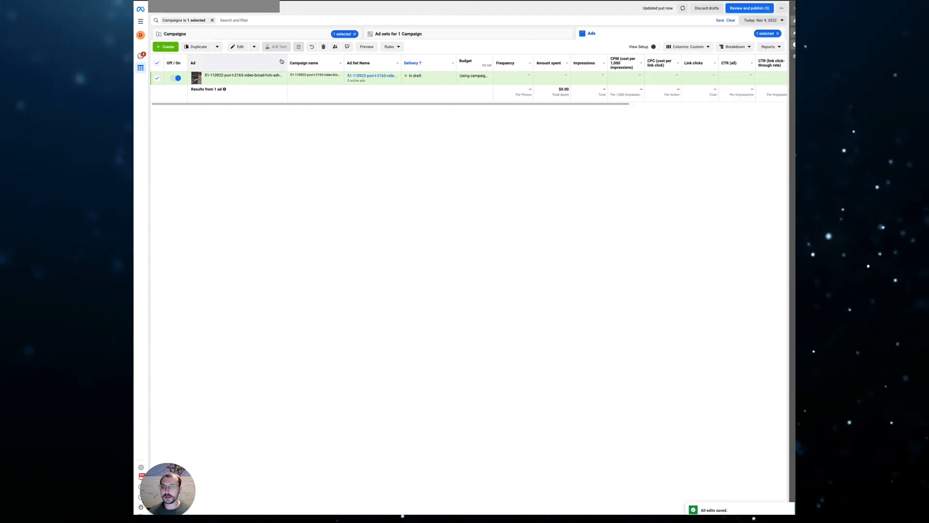
# Step: Widen the Ad column to read the full ad name, and check the campaign's draft items review without publishing
pyautogui.moveTo(287, 61); pyautogui.dragTo(413, 62)
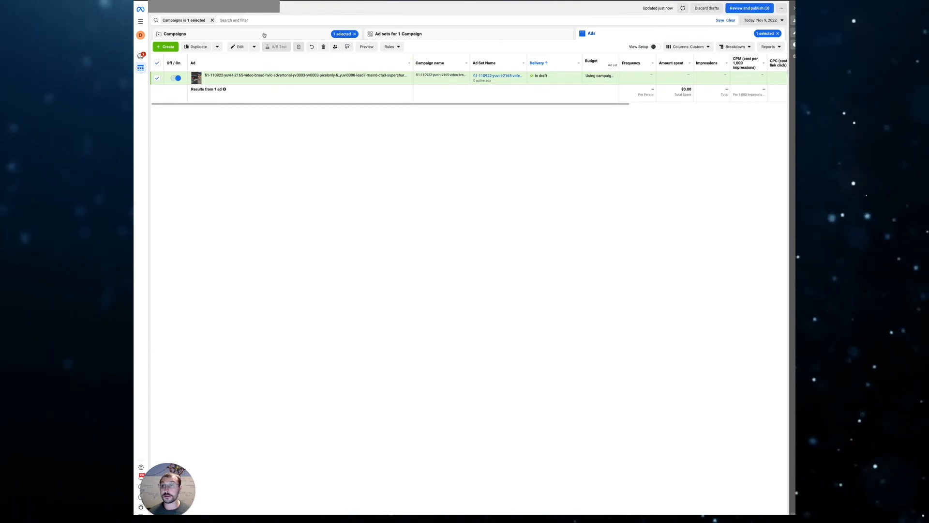
pyautogui.click(237, 32)
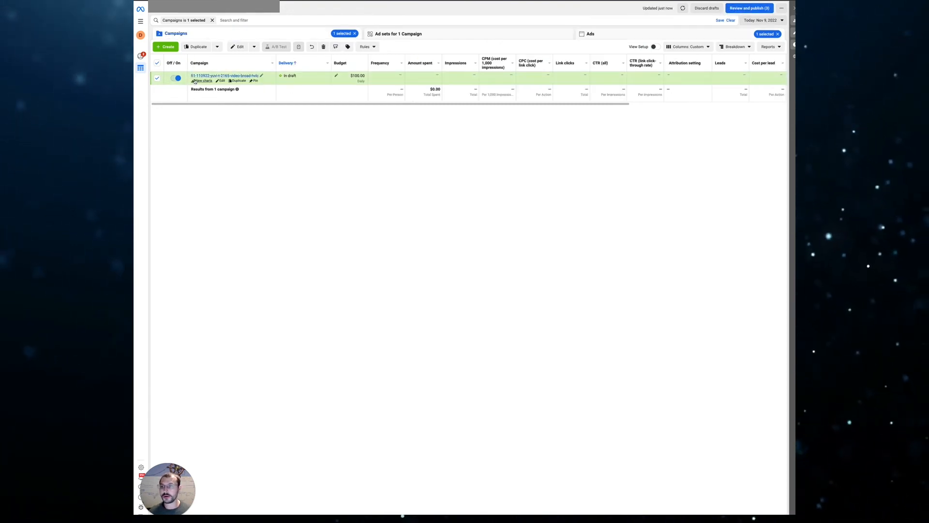
pyautogui.click(749, 8)
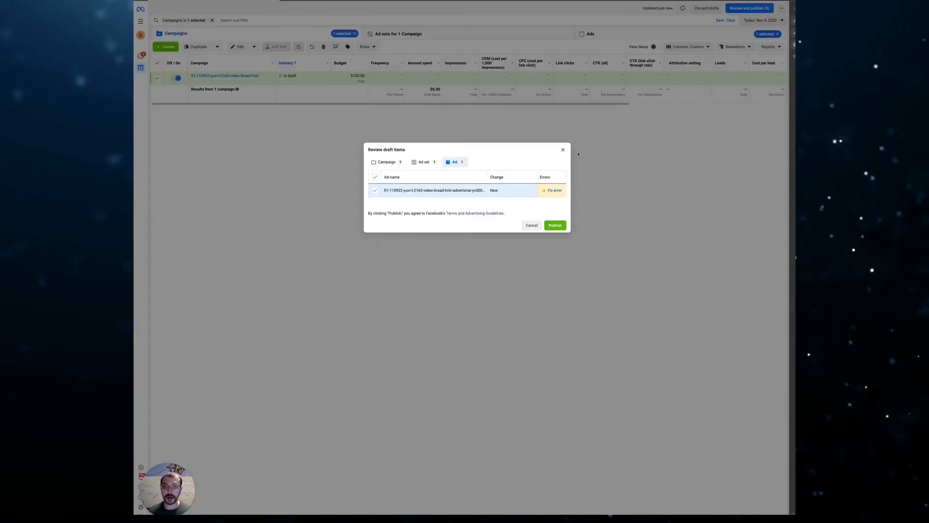
pyautogui.click(563, 150)
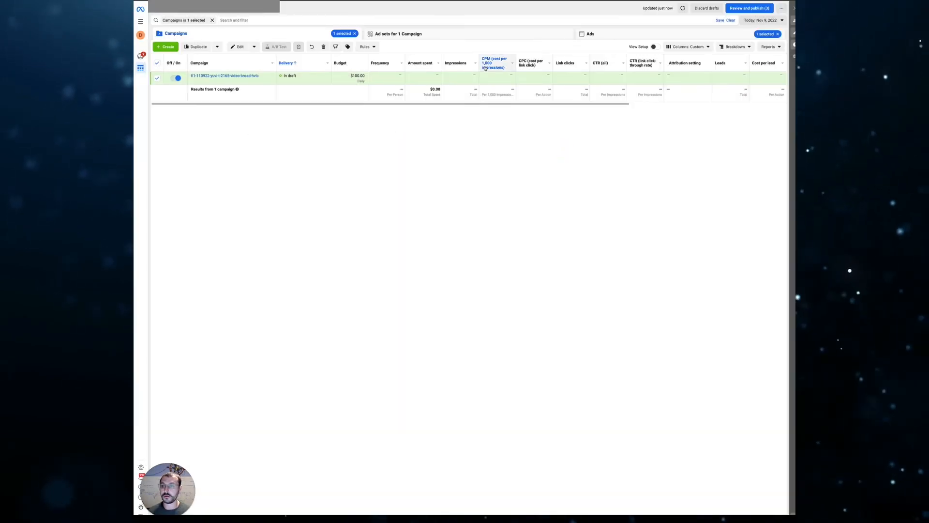
# Step: Return to the ads list and narrow its Ad column again
pyautogui.click(631, 33)
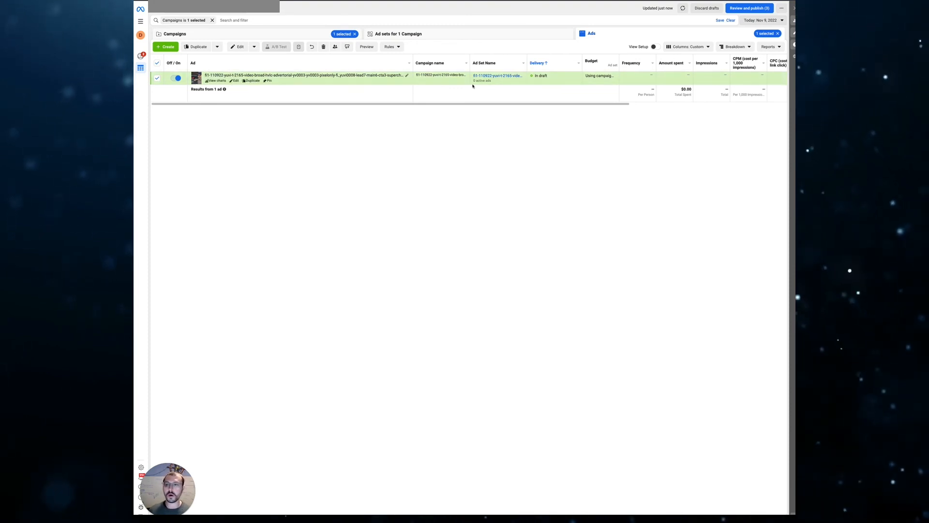
pyautogui.moveTo(414, 64); pyautogui.dragTo(297, 71)
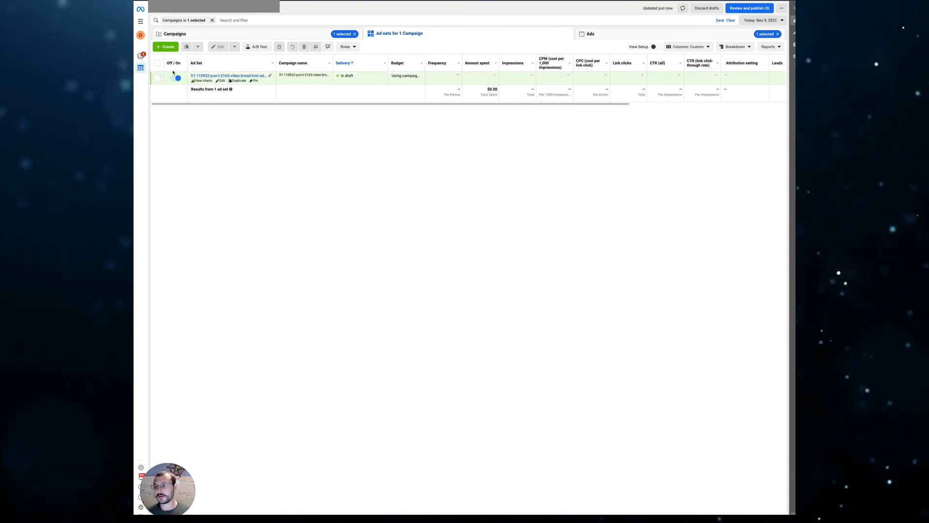
# Step: Open the draft ad set for editing and examine its conversion, budget and spend limit, audience and placement settings
pyautogui.click(157, 78)
pyautogui.click(236, 47)
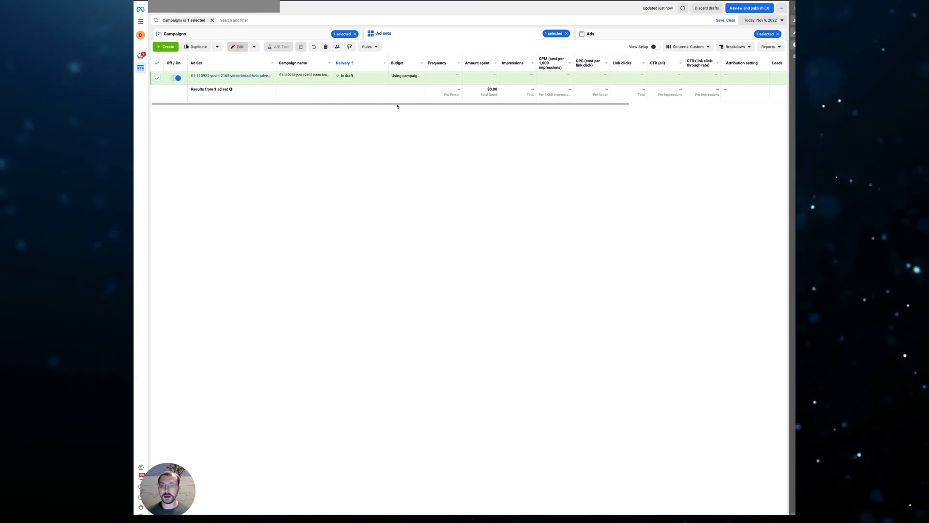
pyautogui.scroll(-4, 636, 339)
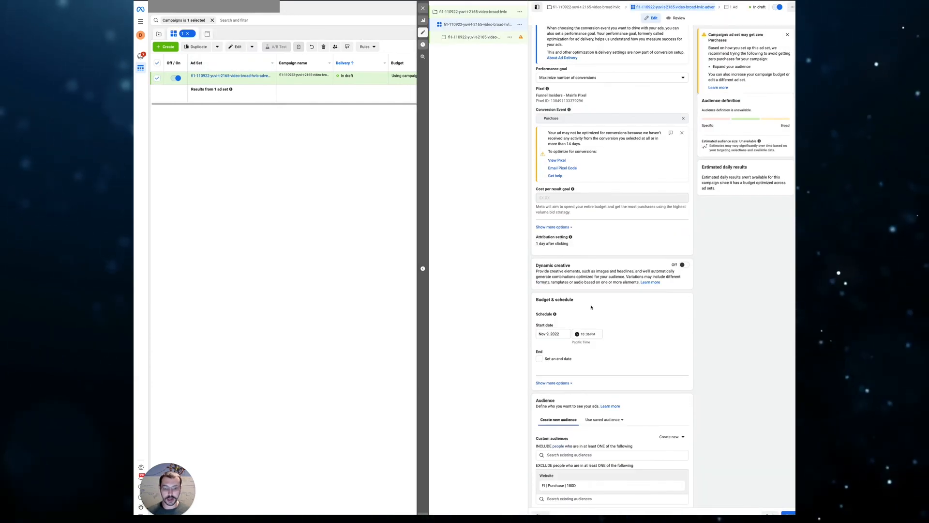
pyautogui.scroll(-2, 563, 232)
pyautogui.scroll(-1, 561, 228)
pyautogui.click(557, 249)
pyautogui.scroll(-3, 576, 310)
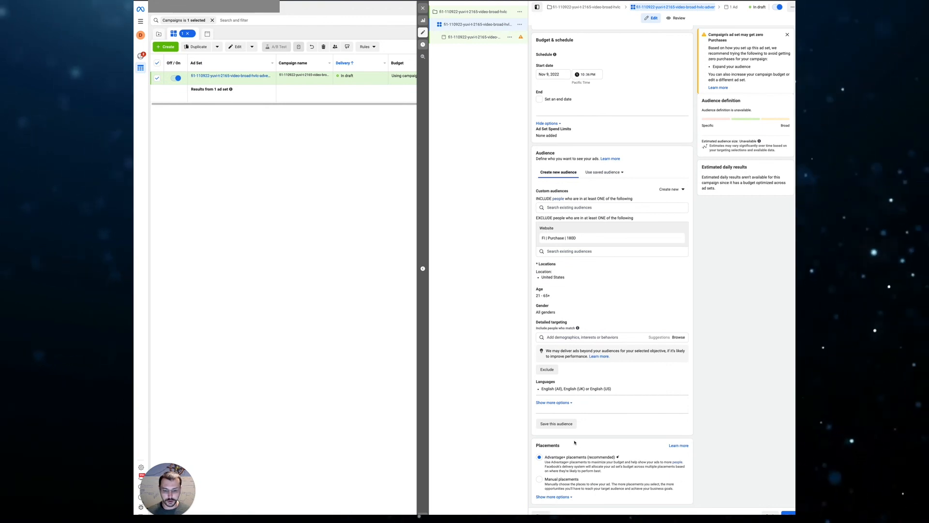
pyautogui.scroll(6, 567, 306)
# Step: Open the ad under this ad set and examine its setup, media, primary text, headline and destination
pyautogui.click(459, 38)
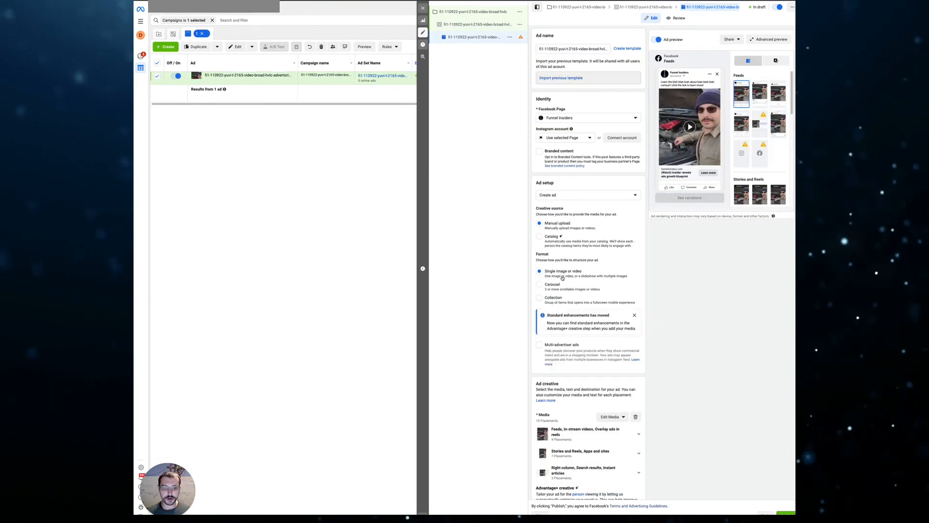
pyautogui.scroll(-4, 590, 286)
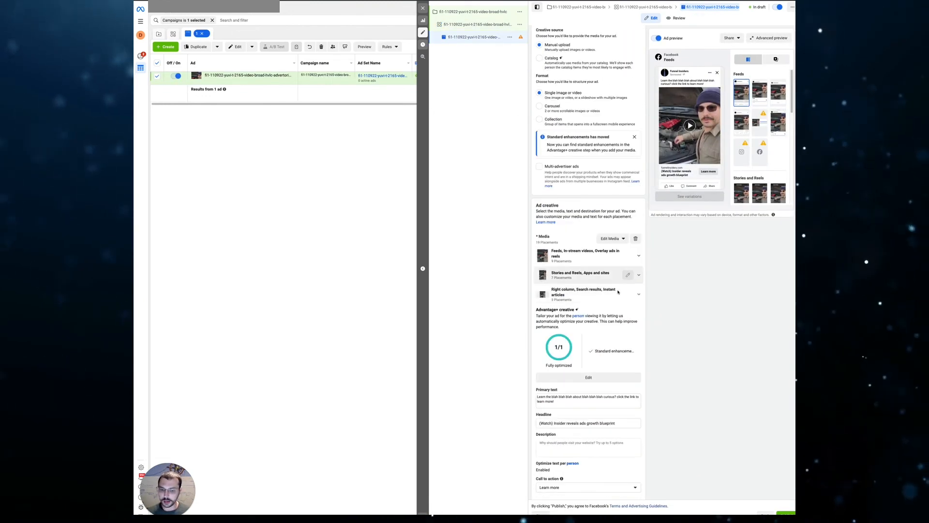
pyautogui.scroll(-4, 617, 291)
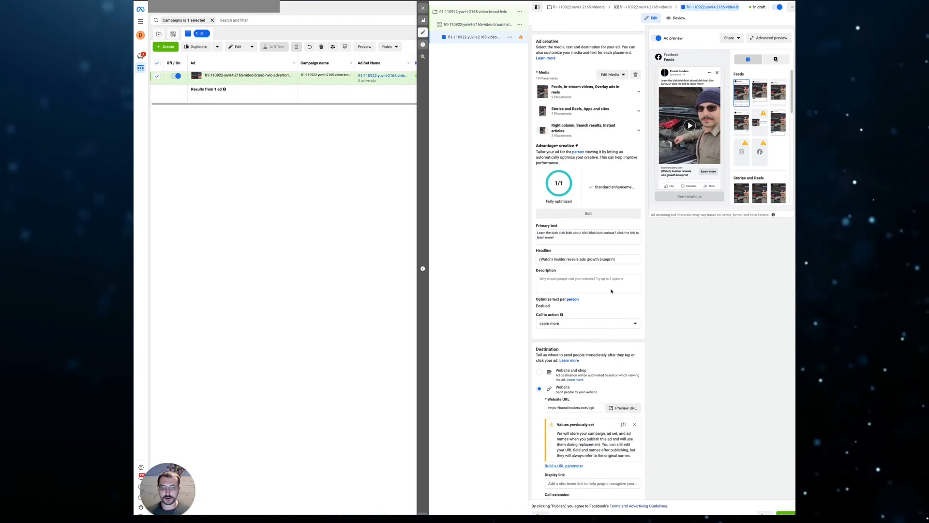
pyautogui.scroll(-5, 611, 291)
pyautogui.scroll(3, 586, 263)
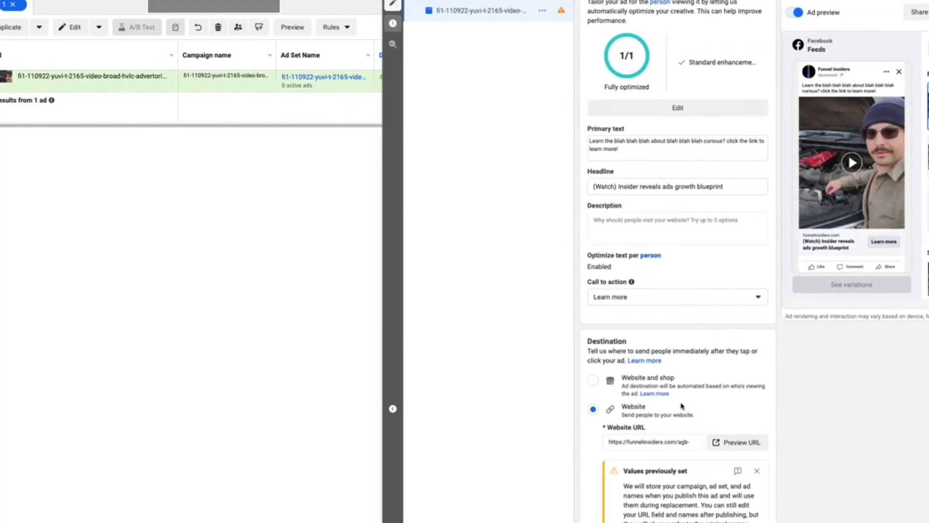
pyautogui.scroll(4, 682, 405)
pyautogui.scroll(8, 674, 395)
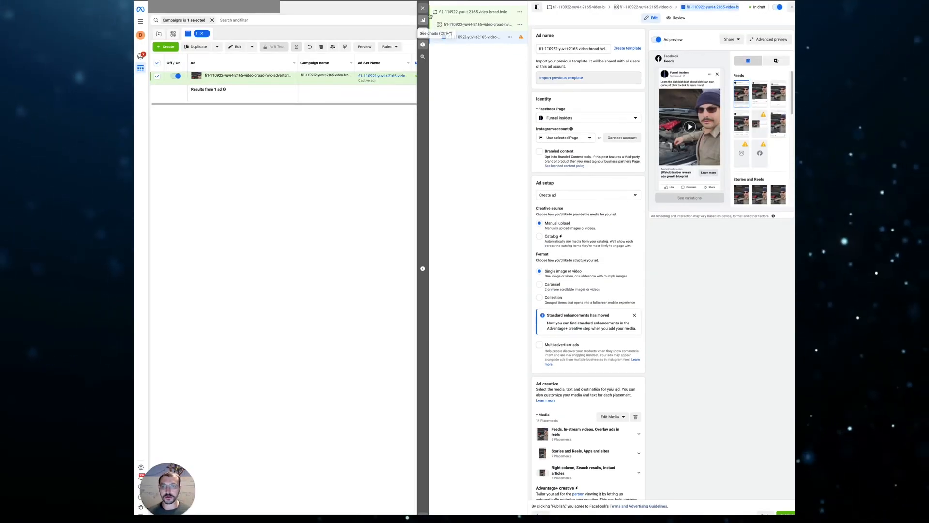
# Step: Review the campaign-level settings, close the editor and examine the purchase metrics columns in the campaigns list
pyautogui.click(484, 12)
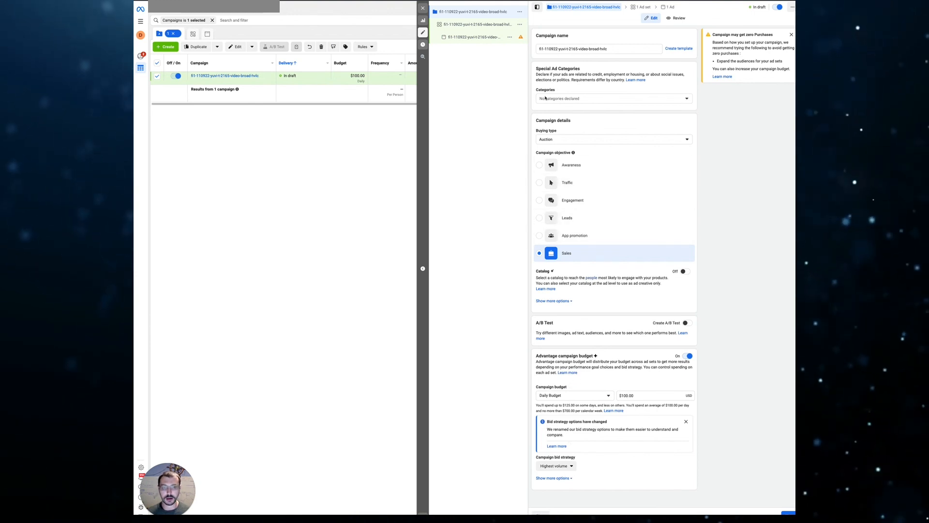
pyautogui.click(423, 9)
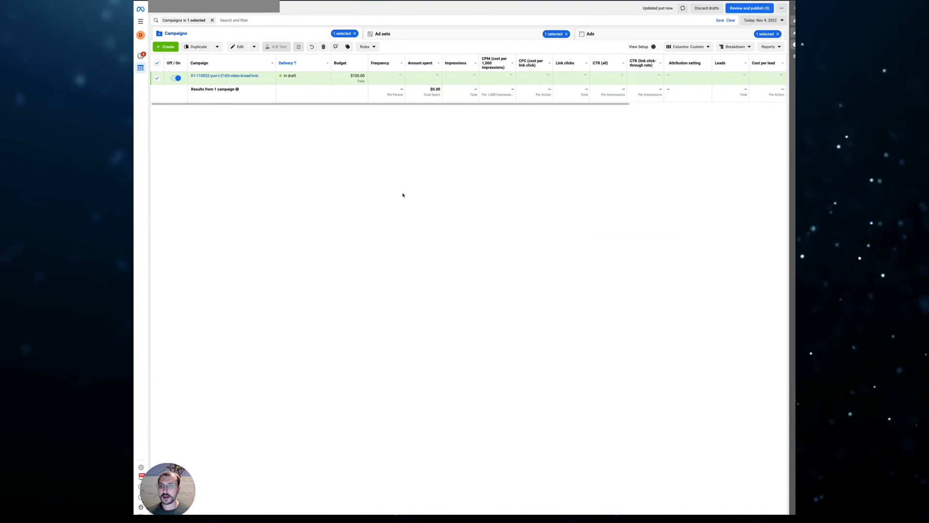
pyautogui.moveTo(583, 104); pyautogui.dragTo(694, 114)
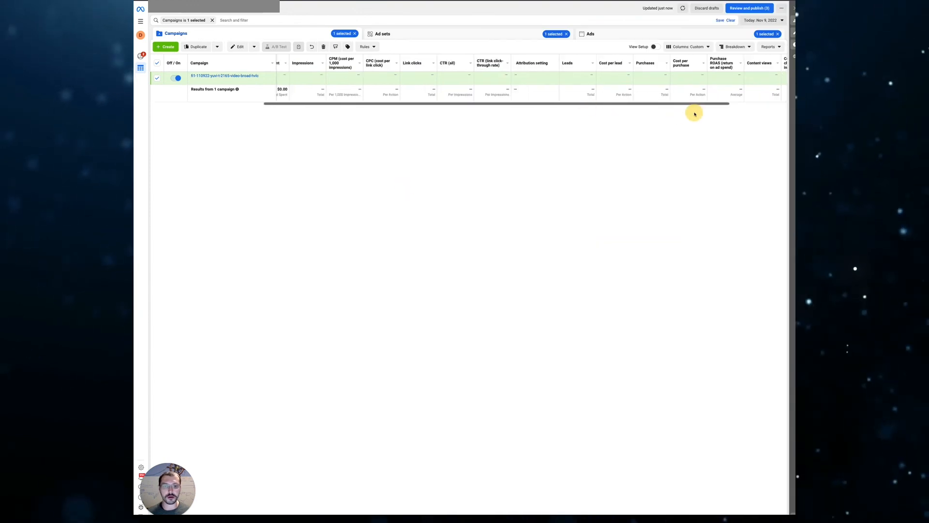